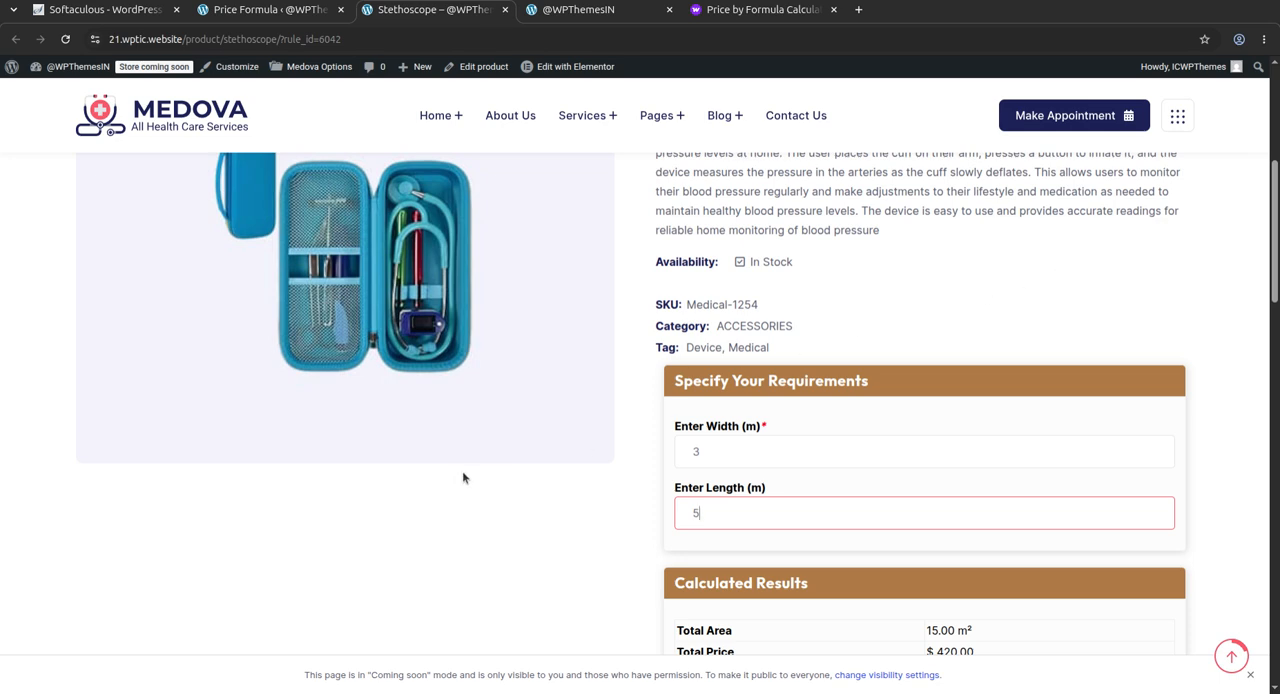
Check the Stethoscope calculator's results and highlight the title of the Price by Formula Calculator plugin on its WooCommerce marketplace page
scroll(1120, 380, "down", 2)
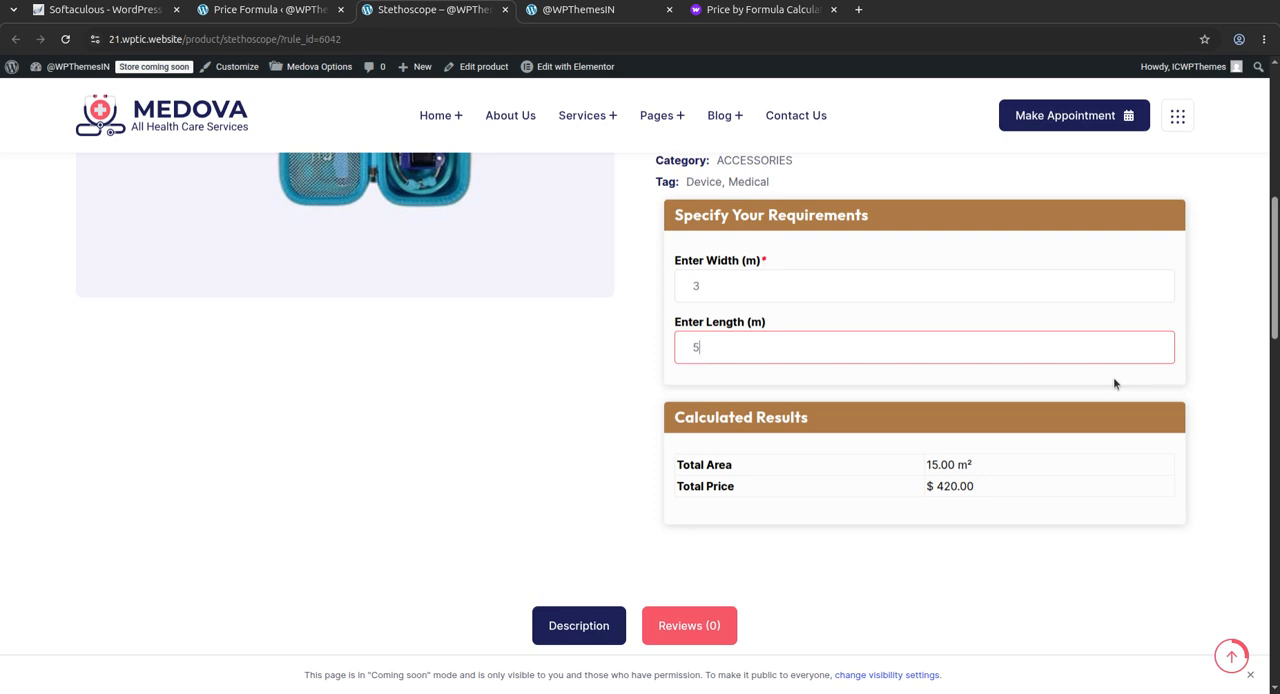
left_click(738, 12)
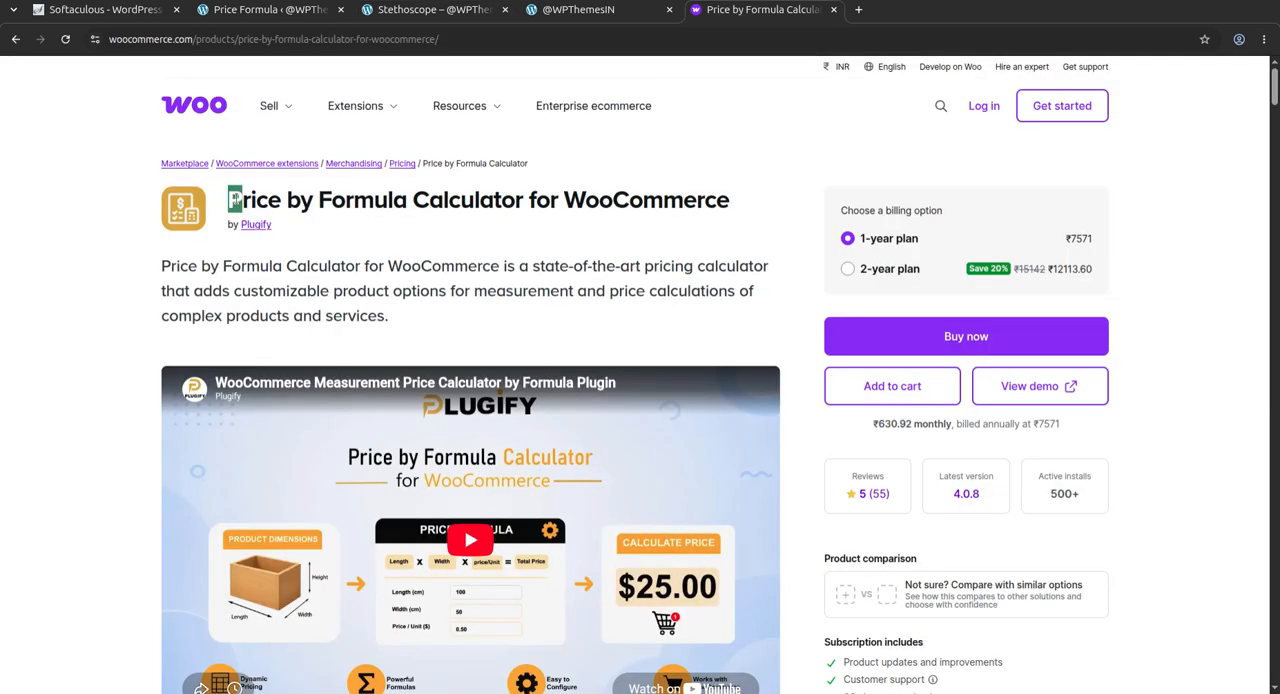
left_click_drag(233, 199, 737, 197)
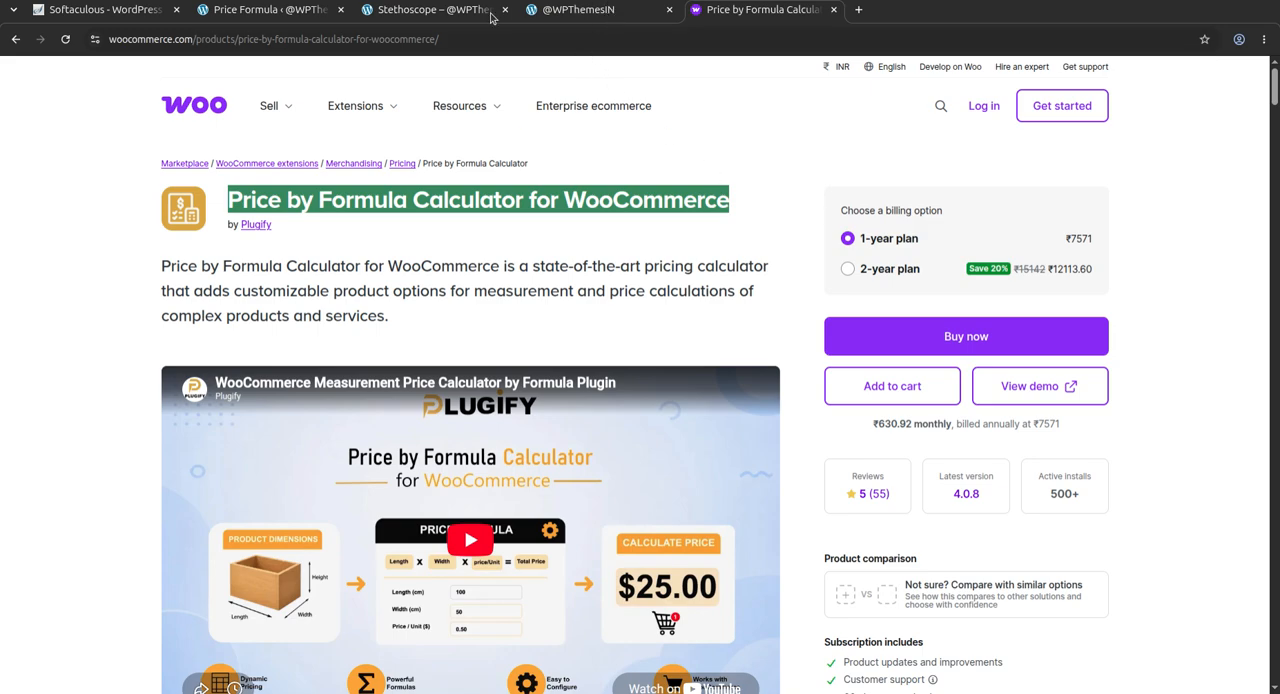
Return to the Stethoscope product page and clear the width and length values in its price calculator
left_click(427, 12)
scroll(300, 280, "up", 5)
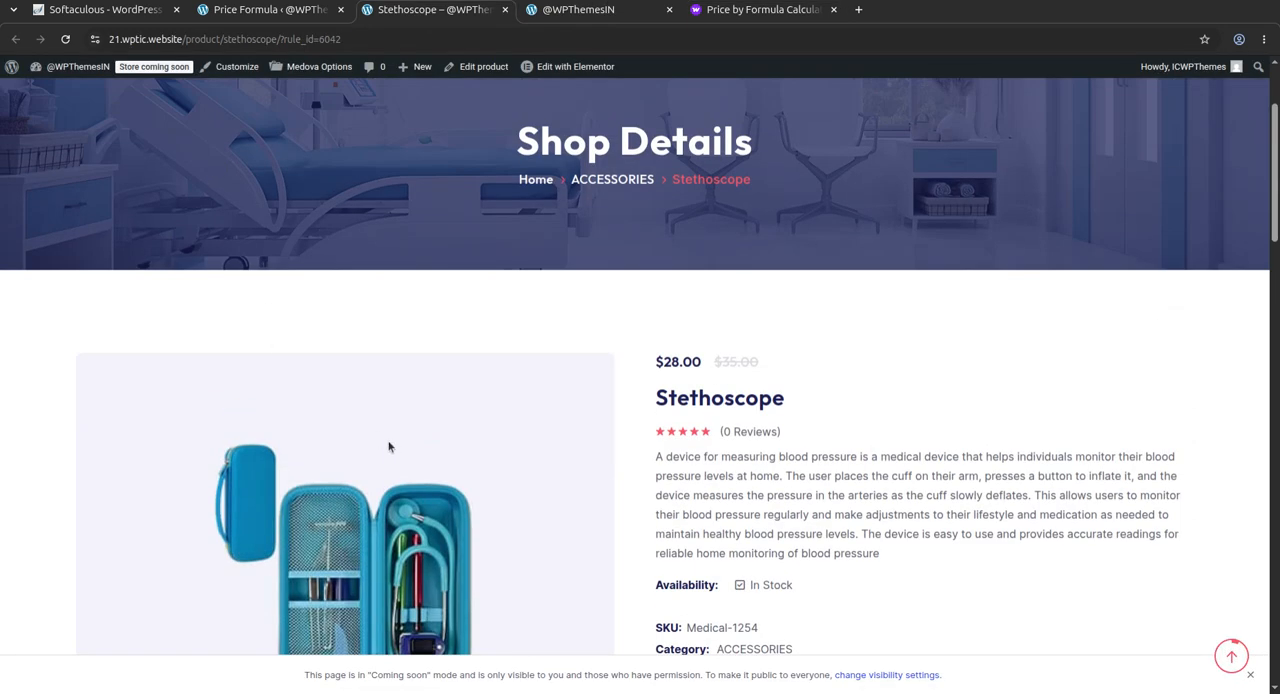
scroll(268, 313, "down", 3)
scroll(511, 314, "up", 5)
scroll(520, 313, "down", 5)
left_click(739, 369)
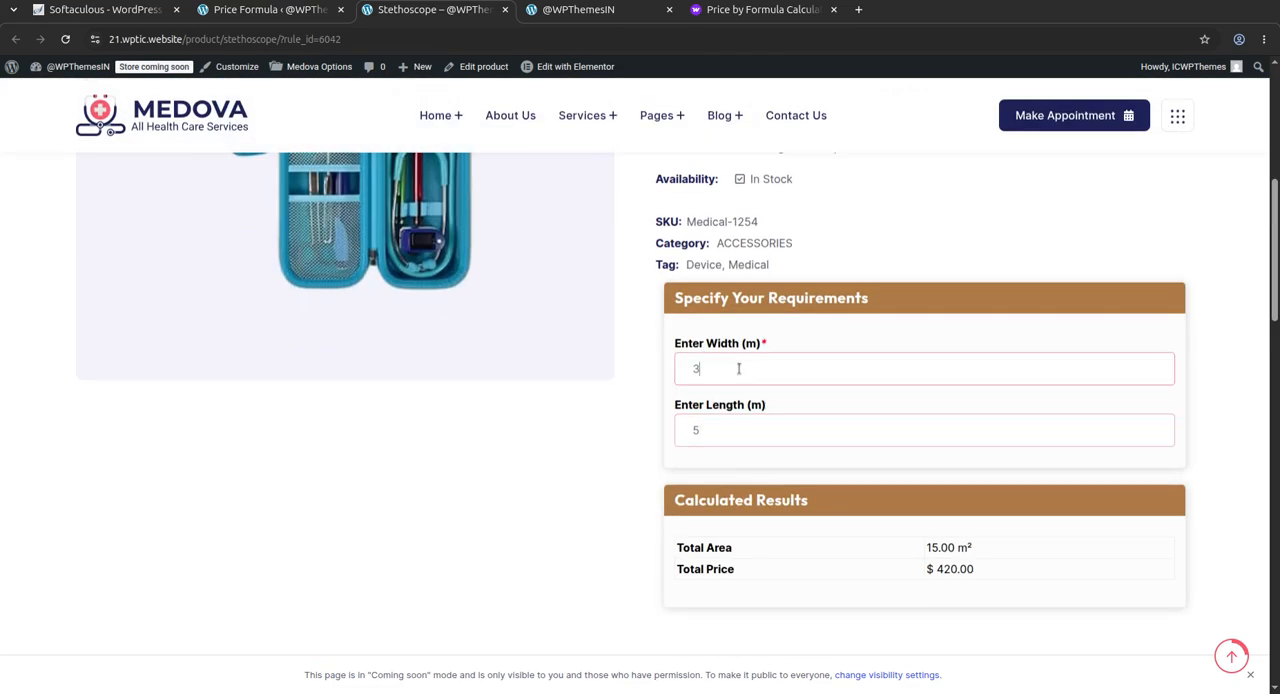
key("BackSpace")
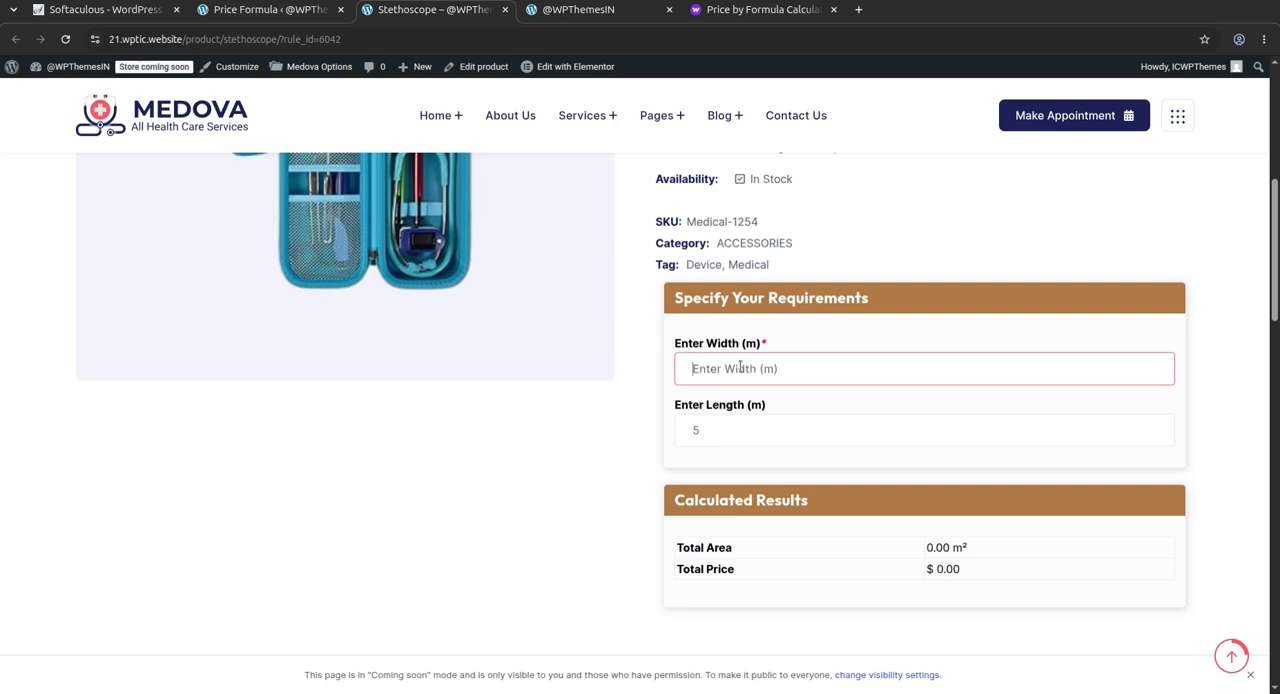
left_click(722, 436)
key("BackSpace")
Enter a width of 4 m and a length of 3 m in the Stethoscope price calculator
left_click(759, 370)
type("4")
left_click(741, 430)
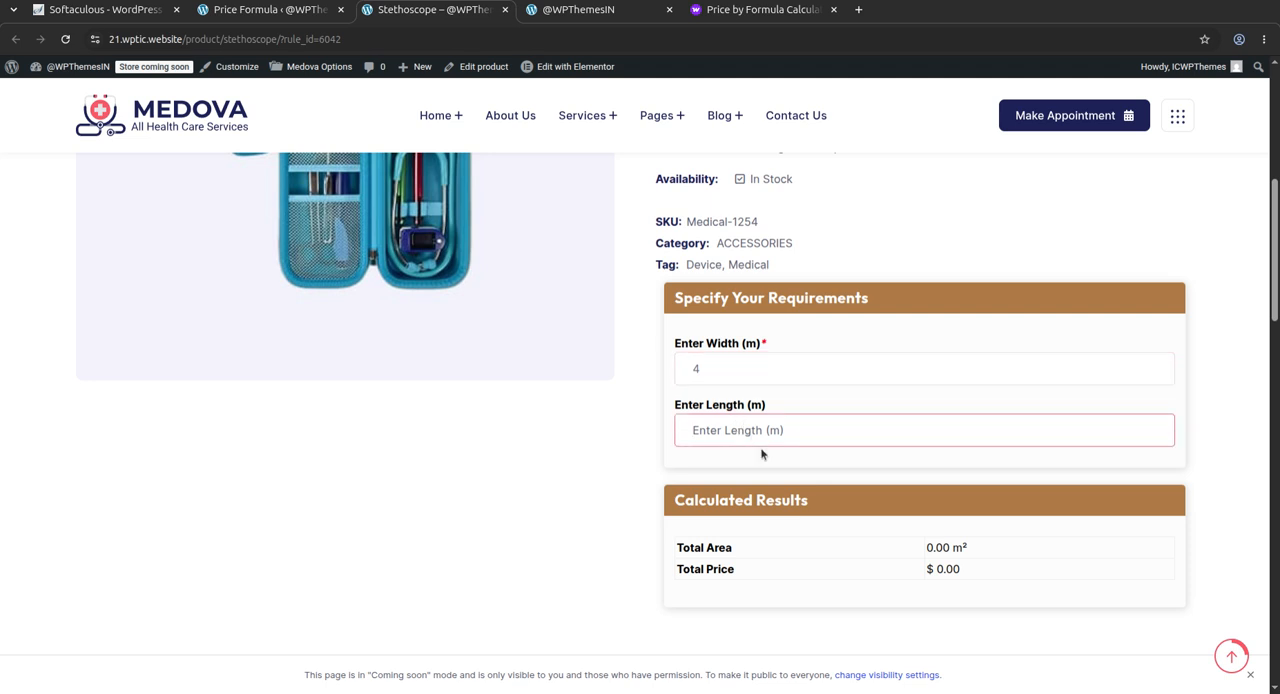
type("3")
left_click(962, 548)
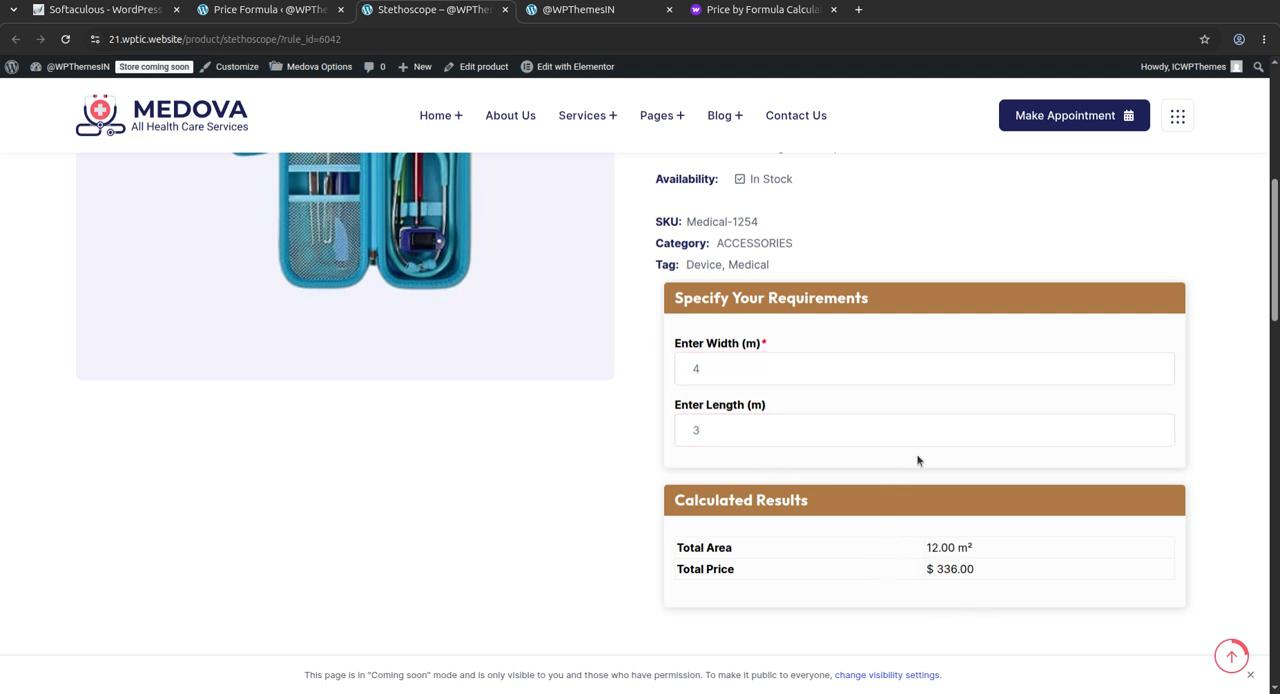
Review the calculated results, the description and the product details on the Stethoscope page
scroll(916, 457, "down", 2)
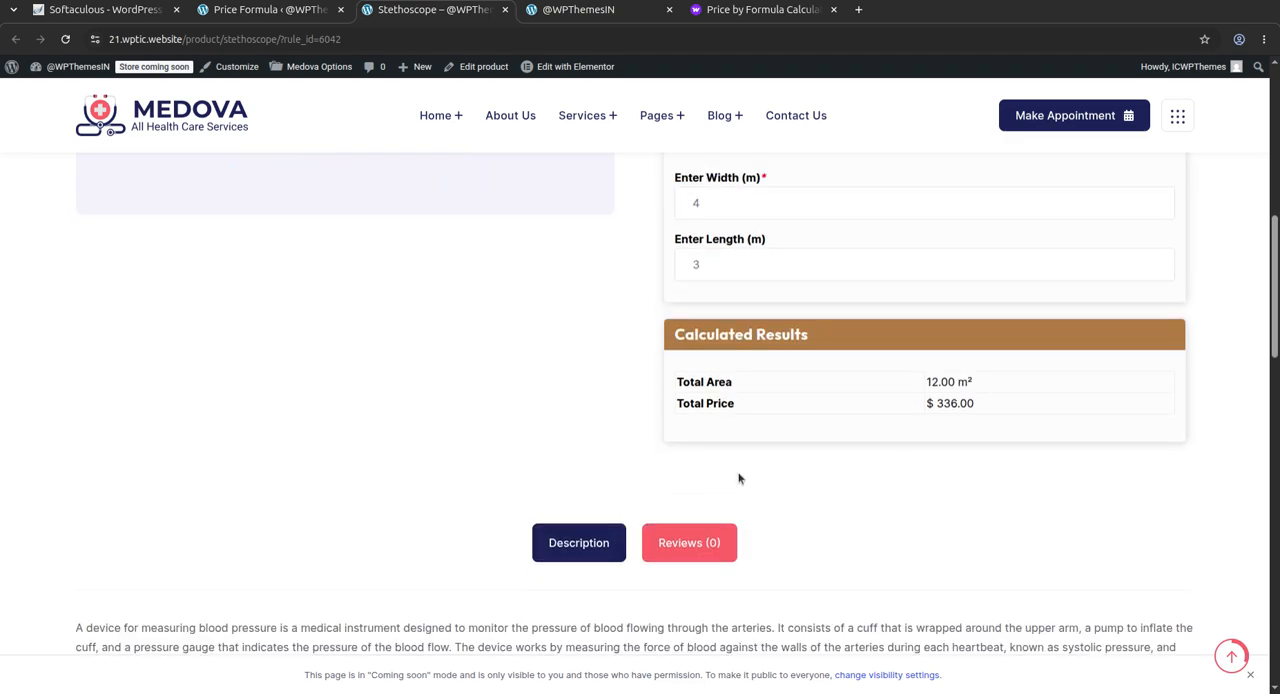
scroll(837, 440, "down", 3)
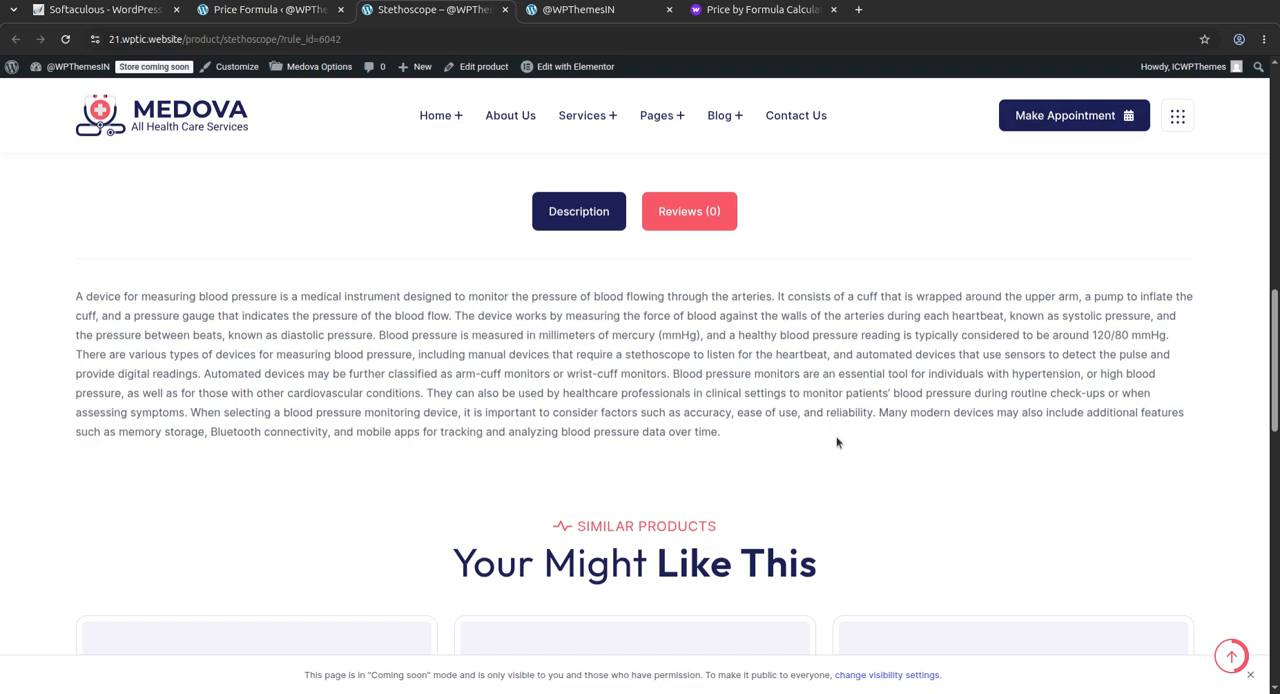
scroll(837, 440, "up", 5)
scroll(720, 388, "up", 3)
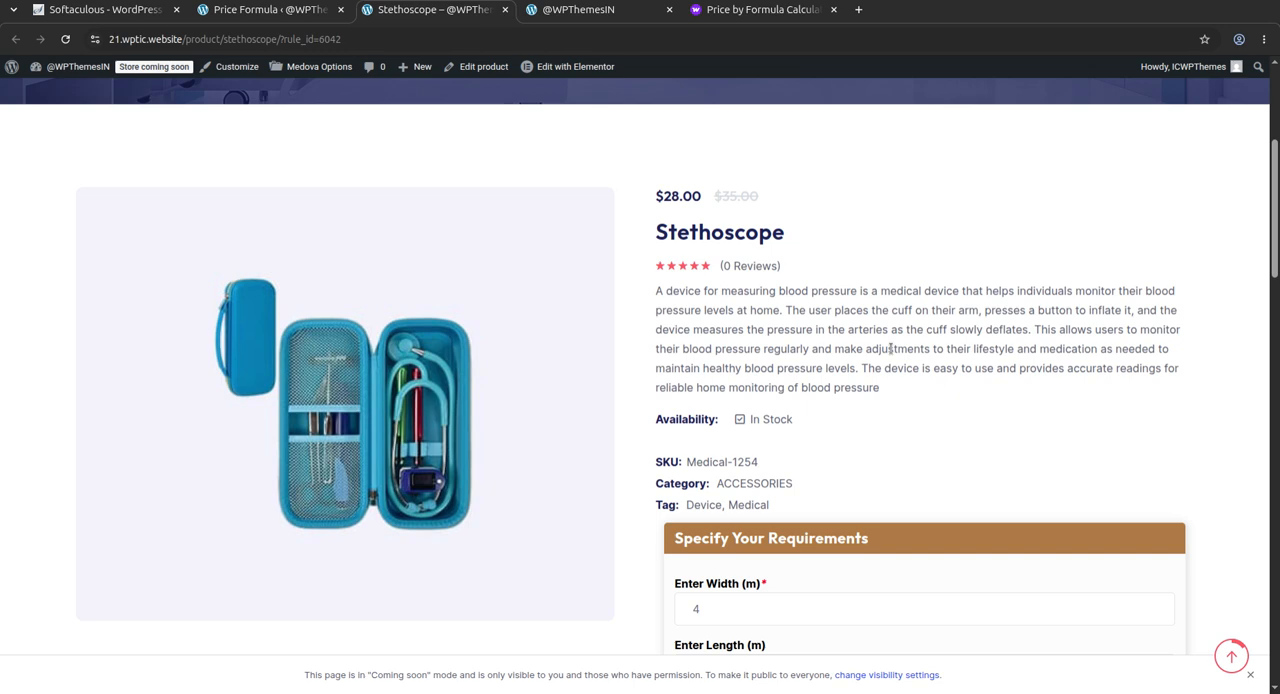
scroll(890, 348, "down", 3)
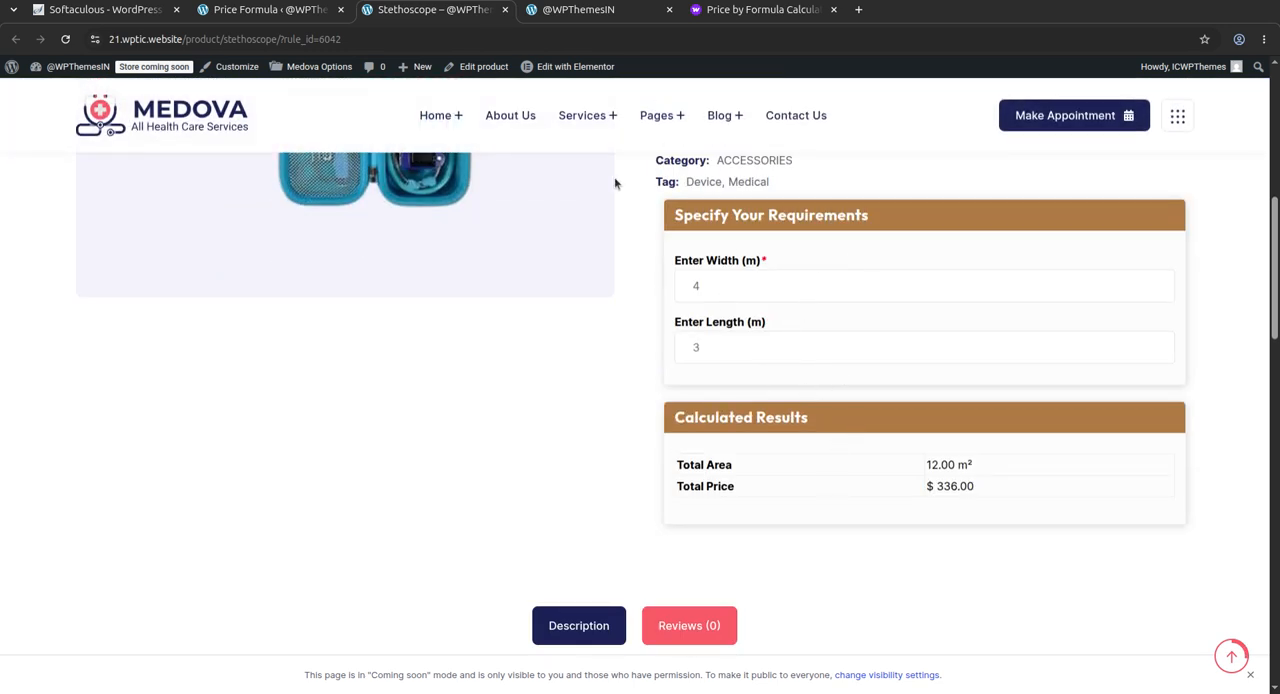
scroll(614, 183, "up", 2)
Preview the Tile Boxes rule from the Price Formula list, examine its calculator fields and results, and close both product previews
left_click(298, 12)
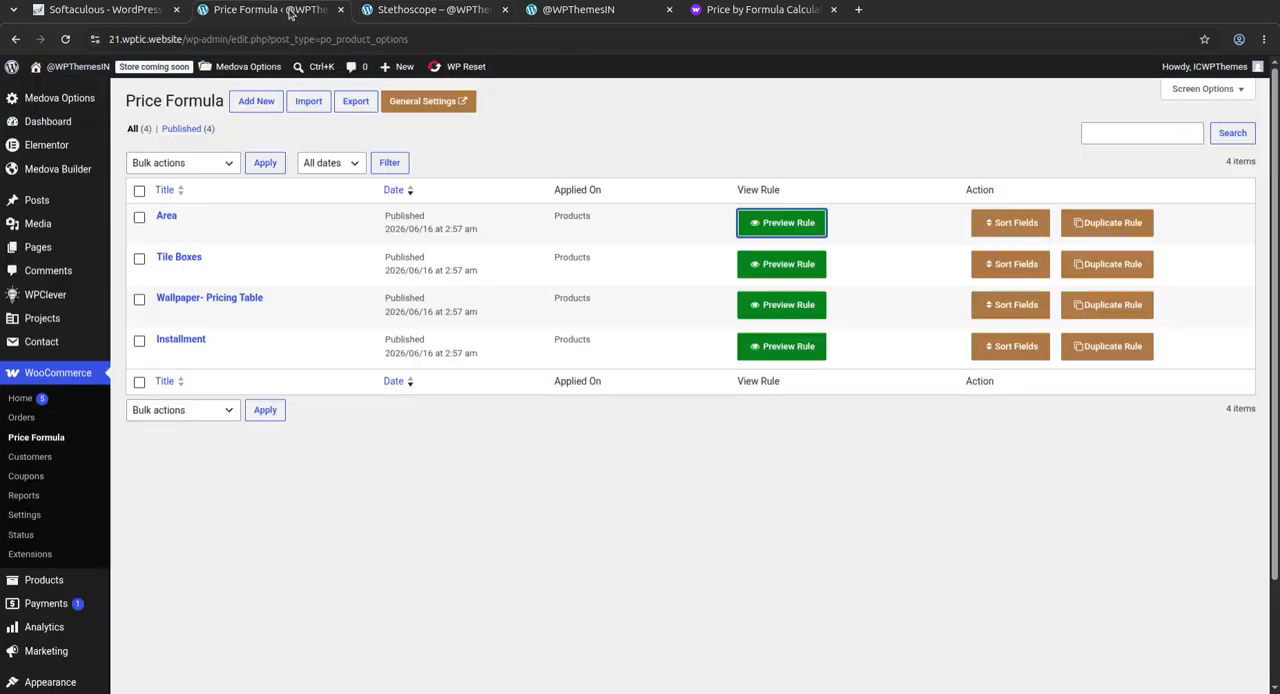
left_click(773, 271)
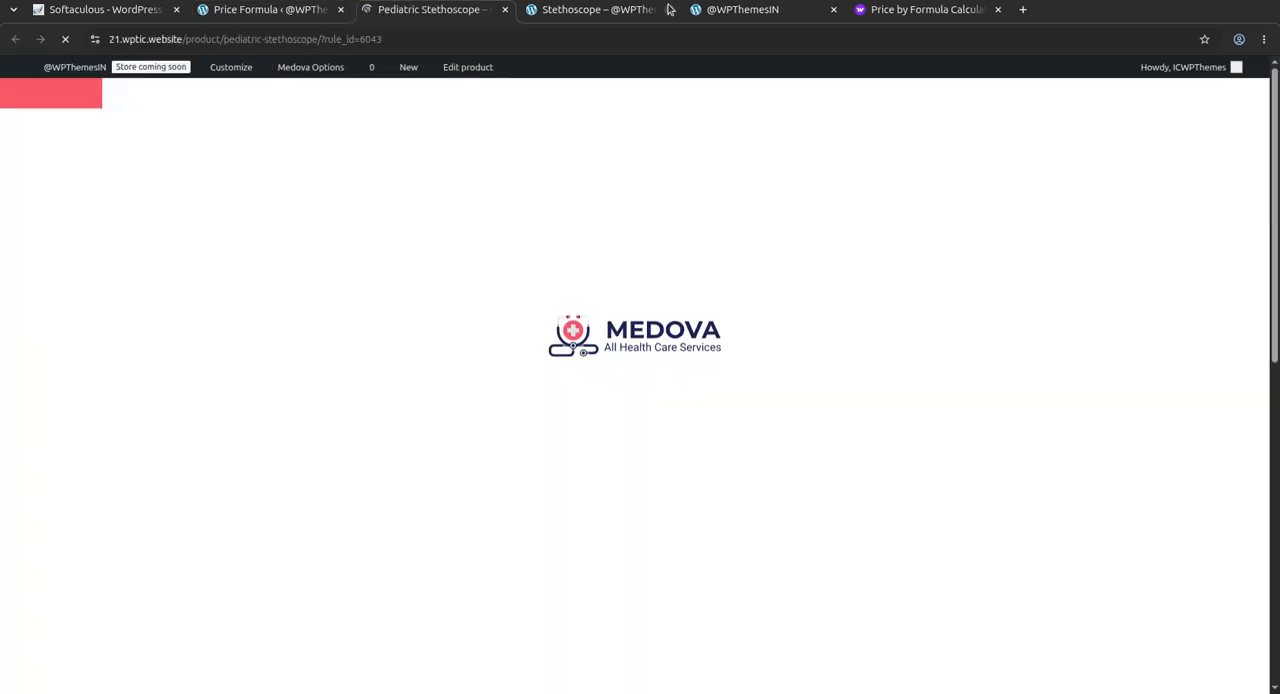
left_click(669, 9)
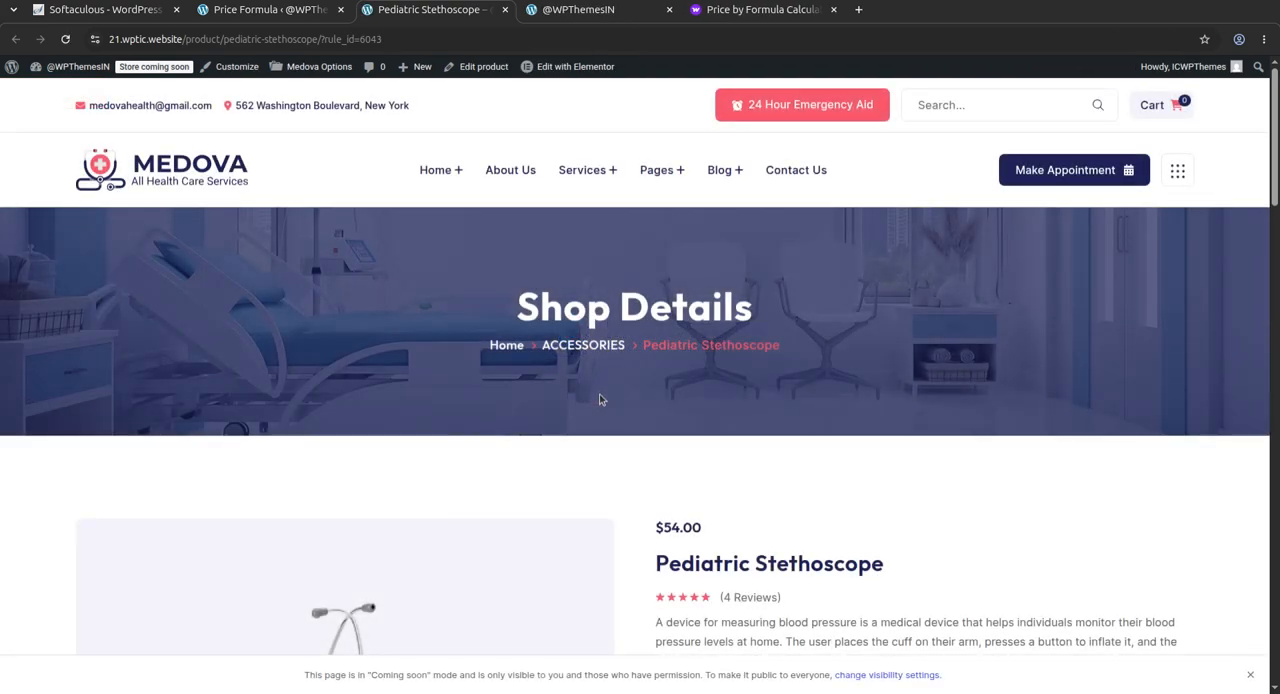
scroll(547, 368, "down", 3)
scroll(909, 383, "down", 5)
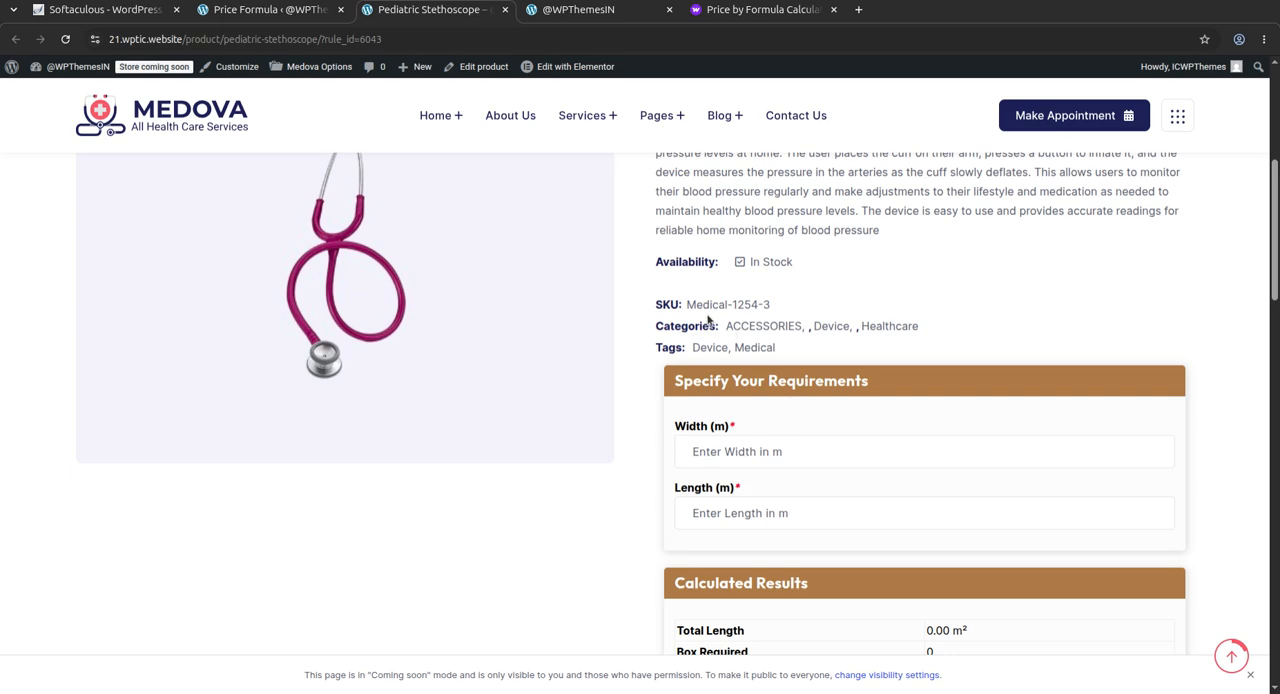
scroll(715, 490, "down", 4)
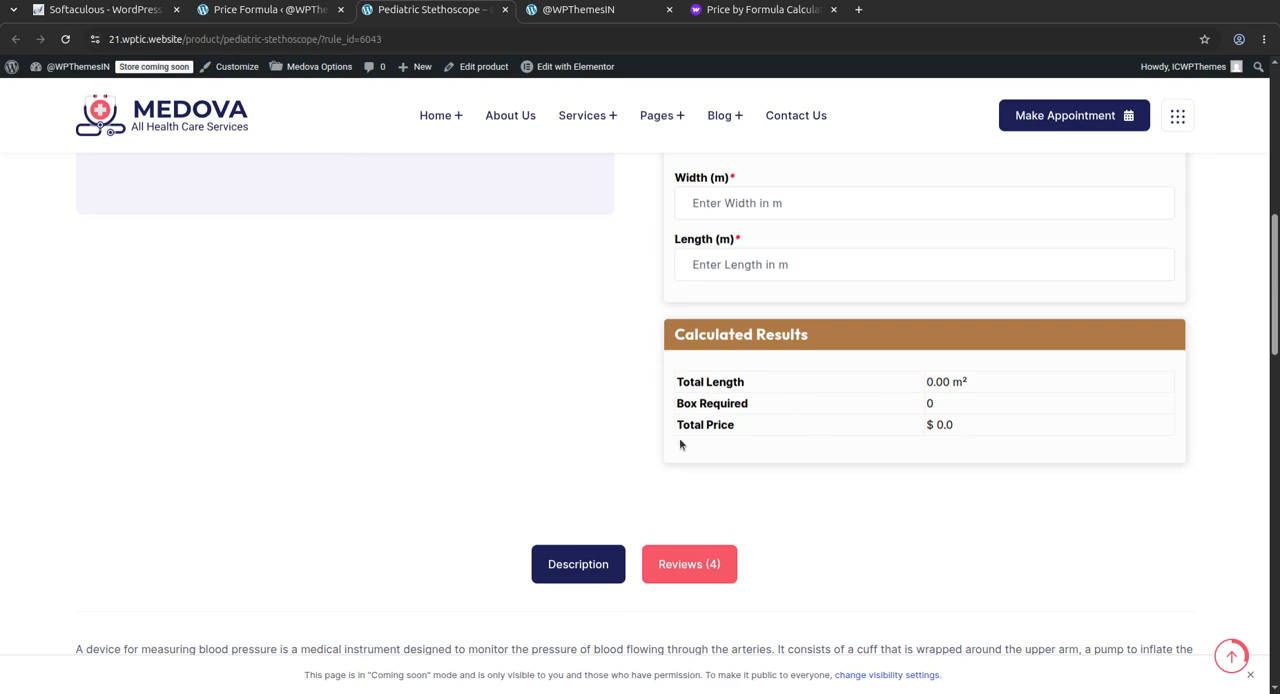
scroll(775, 330, "up", 1)
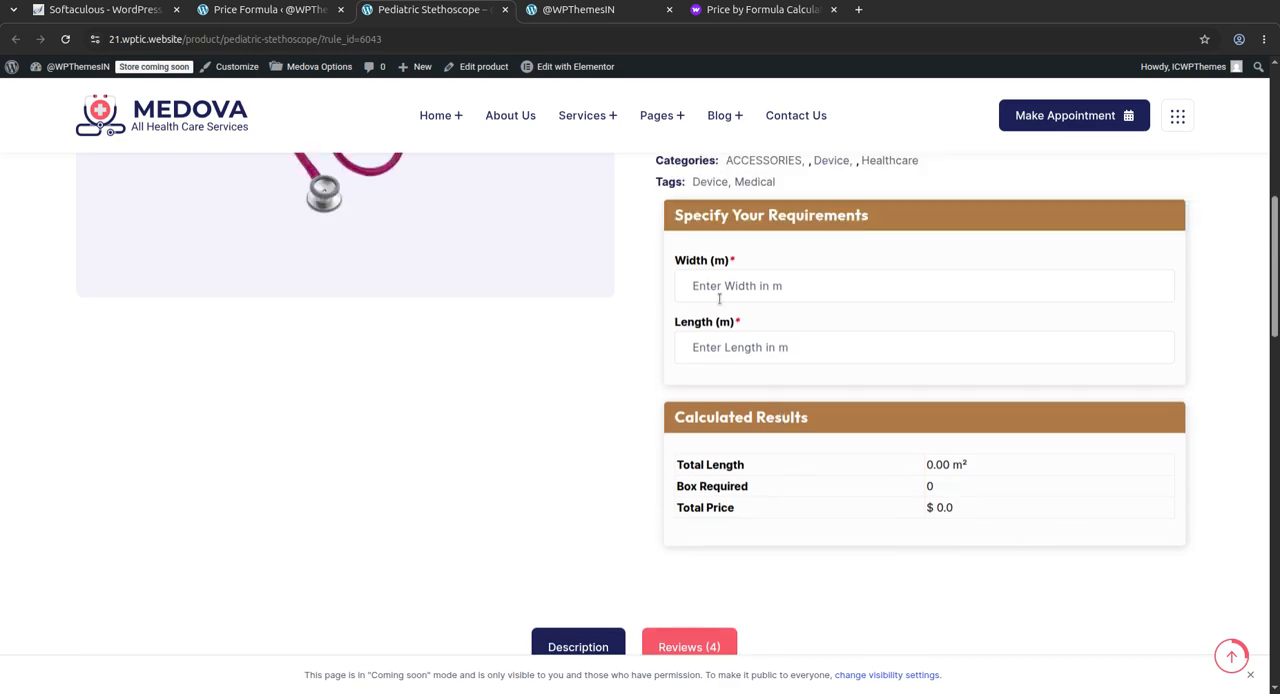
left_click(506, 10)
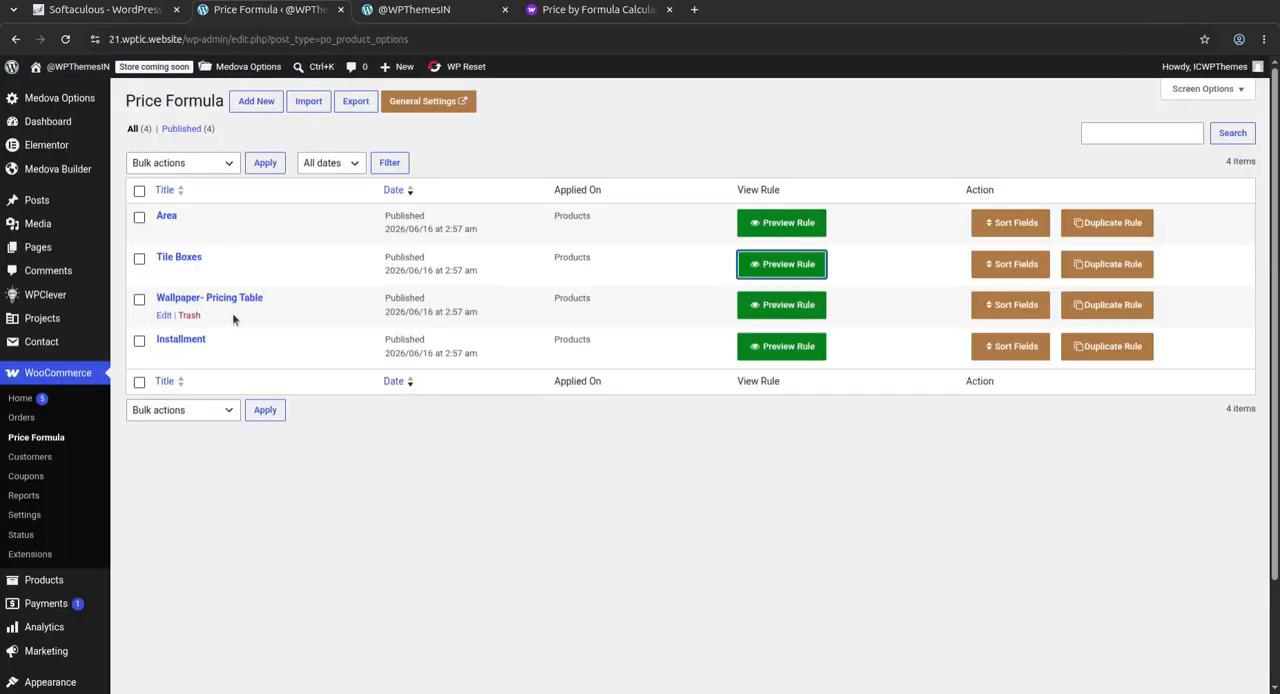
Preview the Wallpaper- Pricing Table rule on its product page and select the Silver ($20) color
left_click(773, 305)
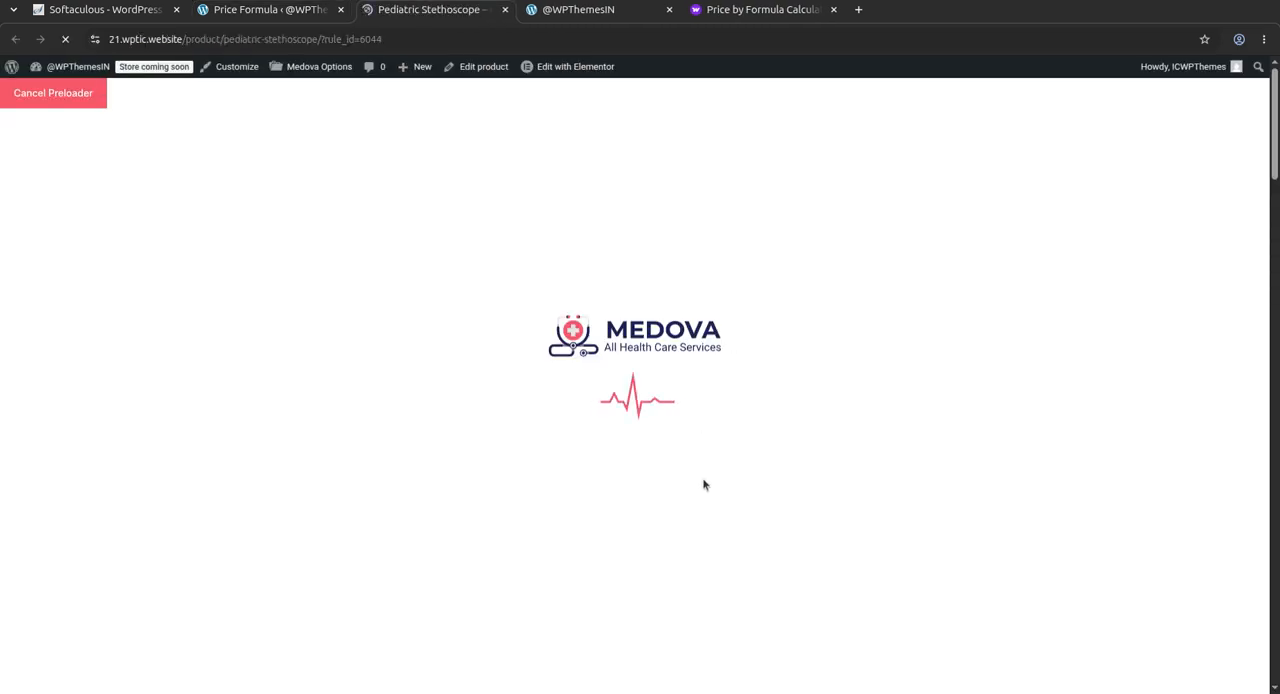
scroll(702, 486, "down", 3)
scroll(798, 478, "down", 4)
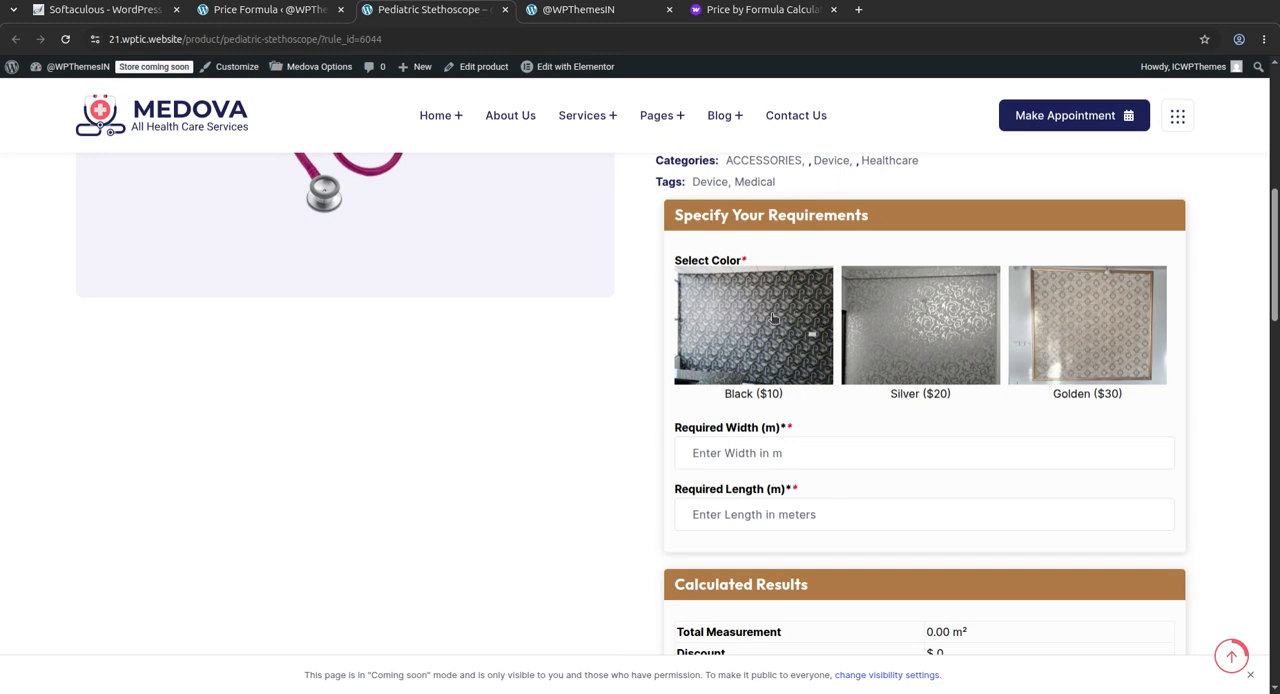
left_click(898, 338)
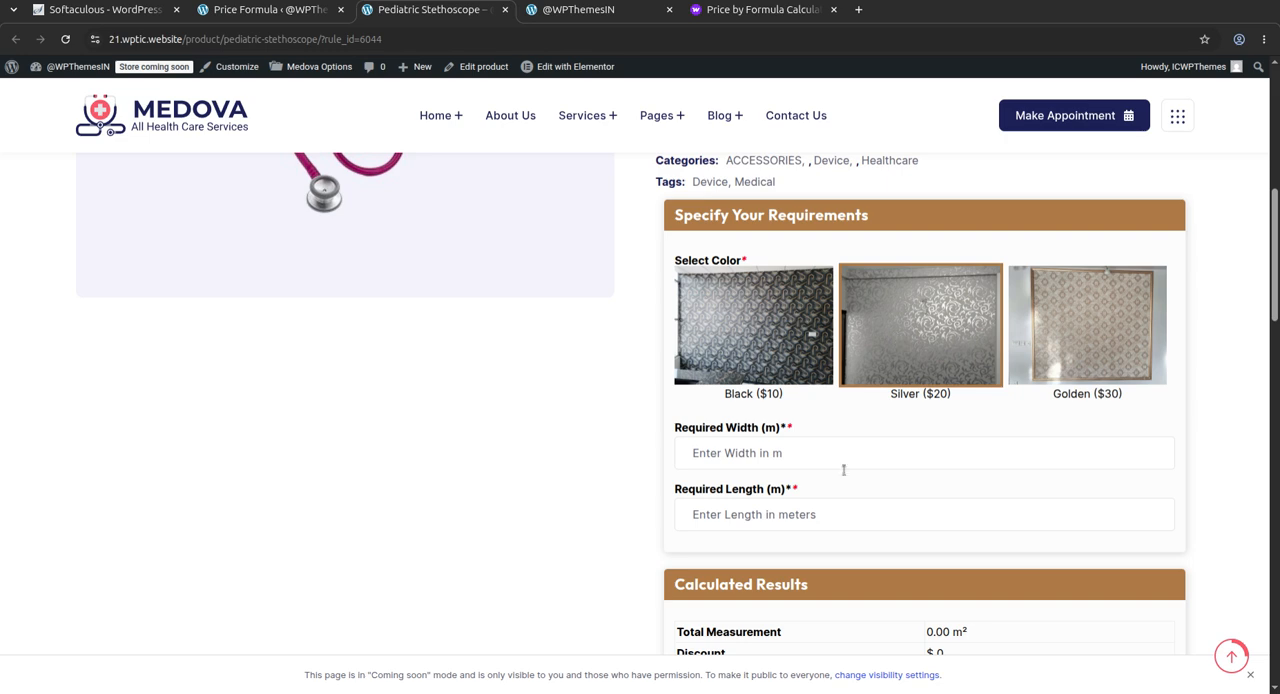
Examine the wallpaper calculator's required width and length fields and its calculated results section
left_click(690, 453)
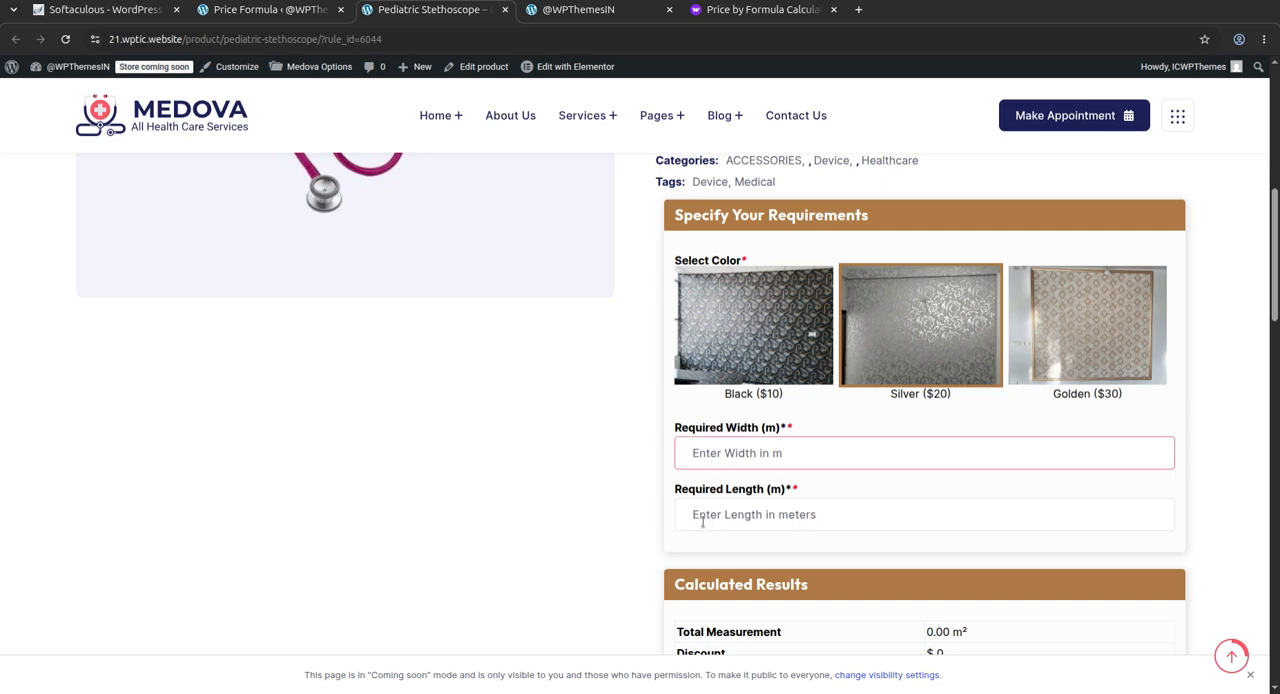
left_click(704, 520)
scroll(855, 600, "down", 3)
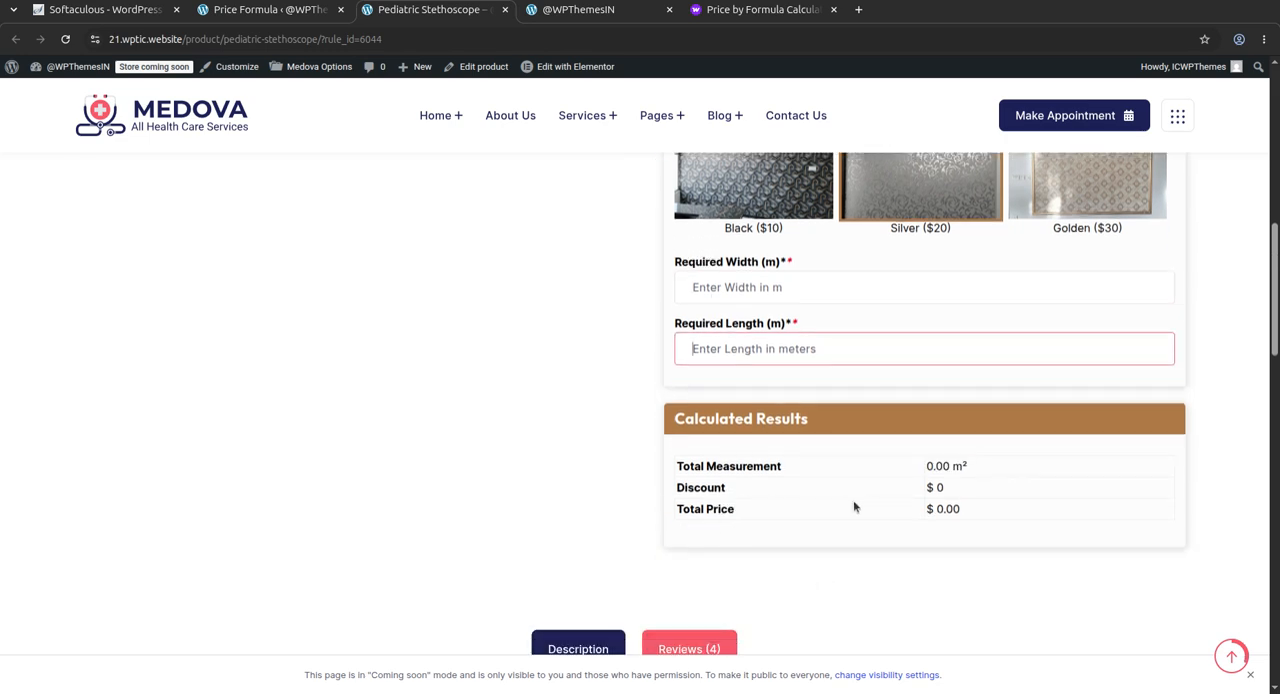
scroll(850, 505, "down", 3)
scroll(772, 465, "up", 4)
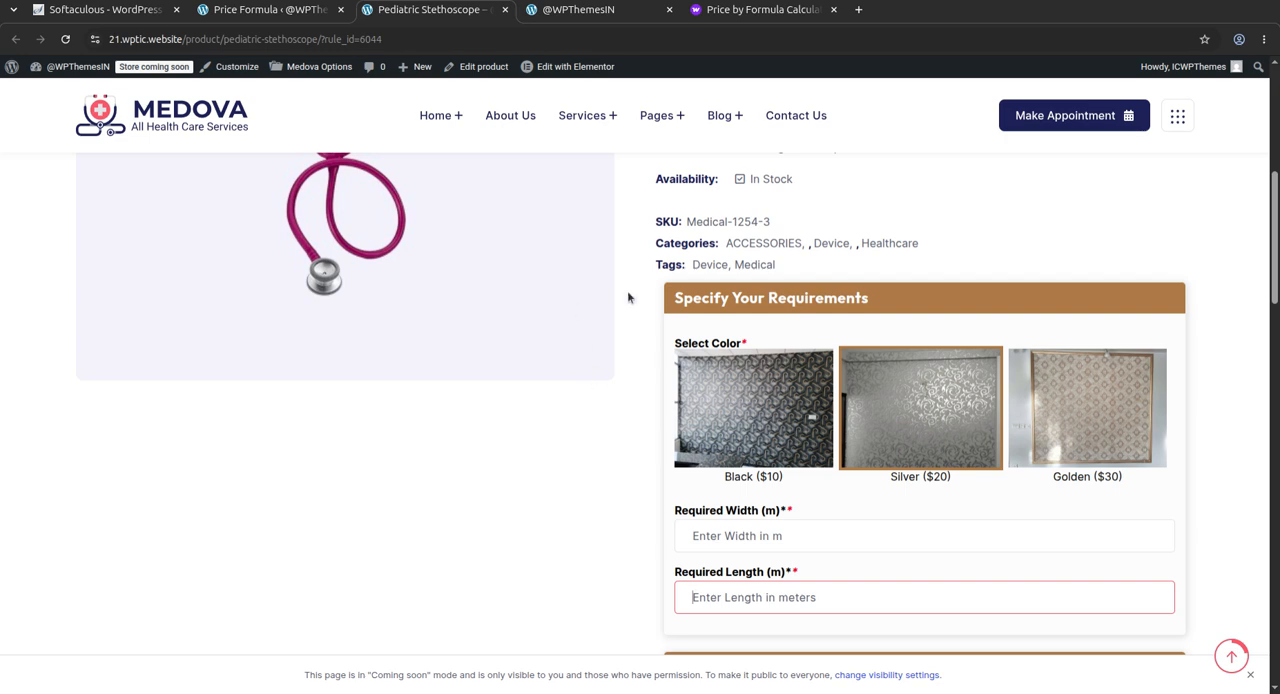
Revisit the plugin's WooCommerce marketplace page and start a new rule from the Price Formula list
left_click(730, 12)
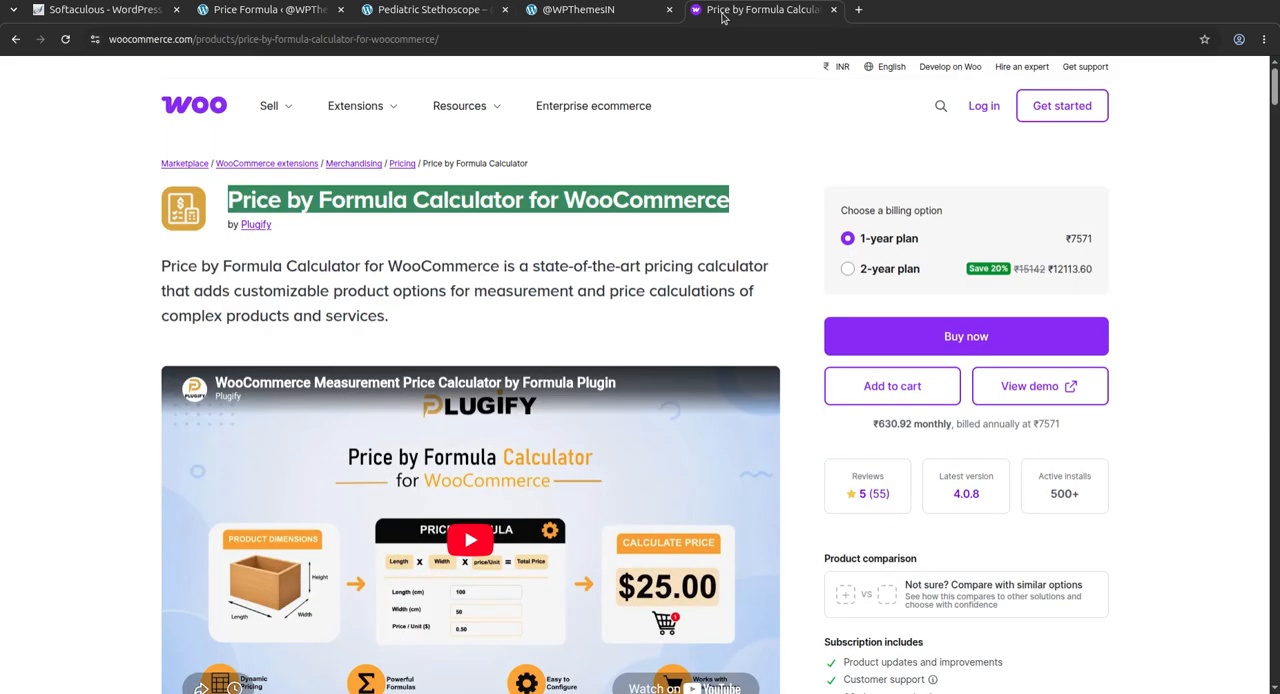
left_click(363, 238)
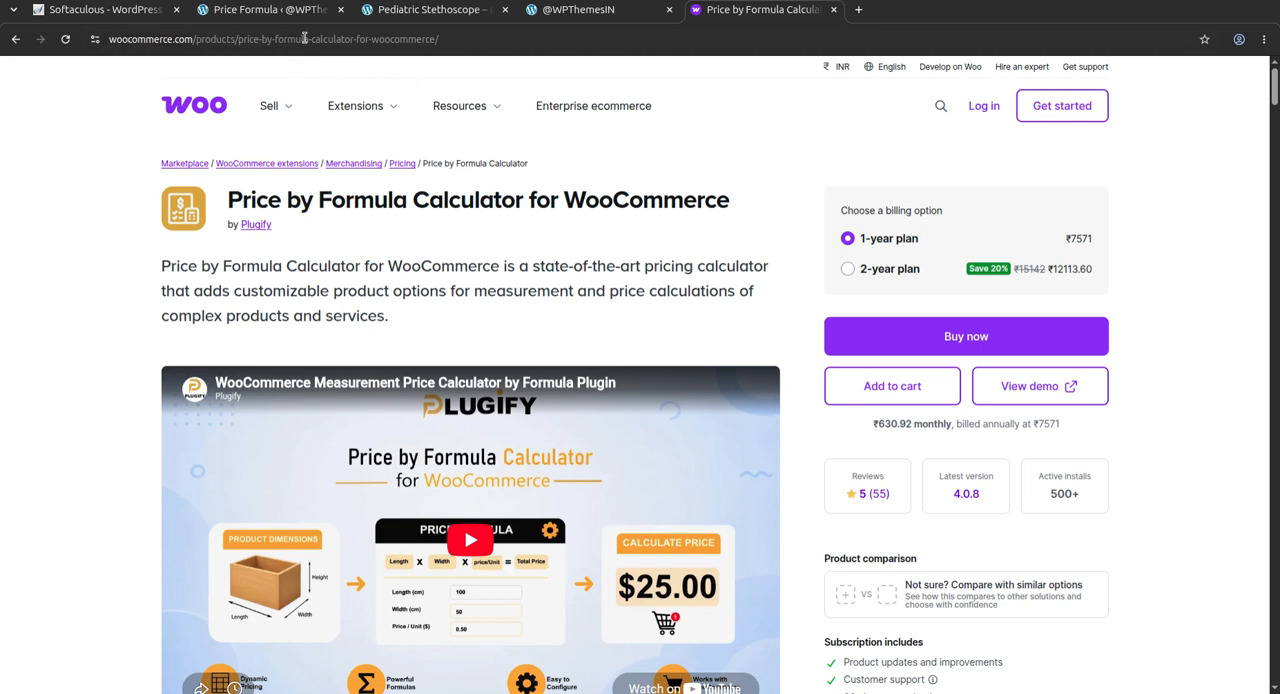
left_click(270, 10)
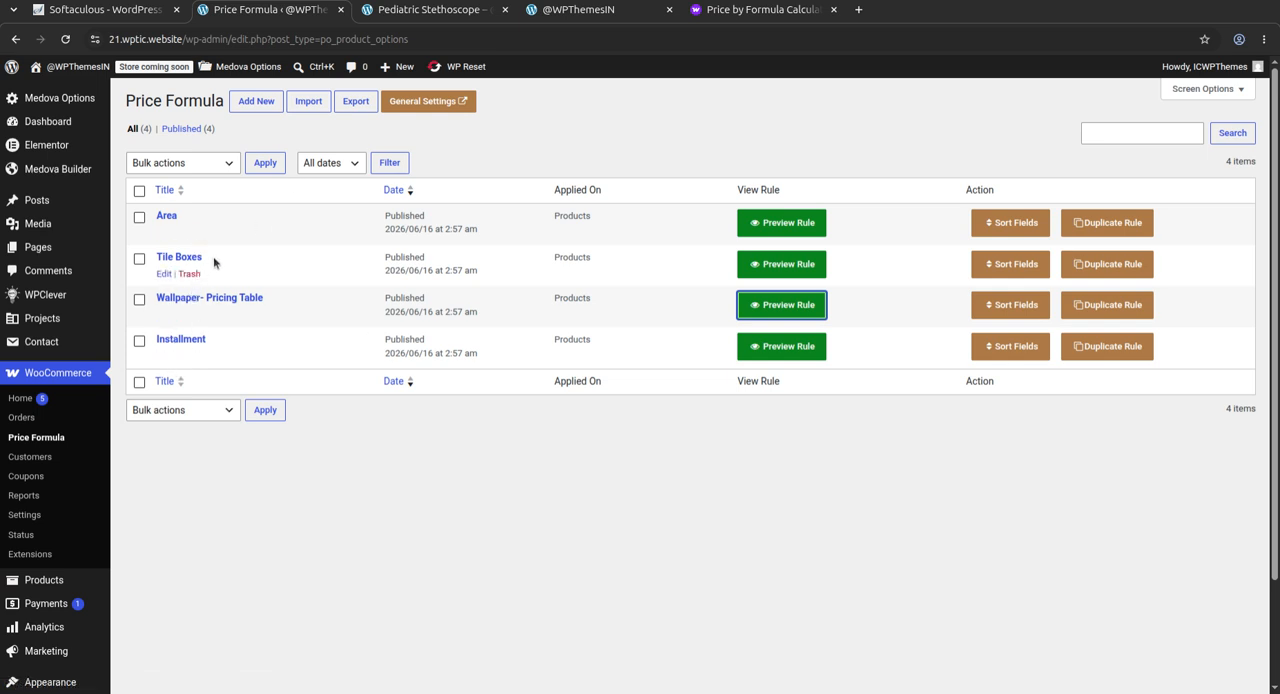
left_click(258, 104)
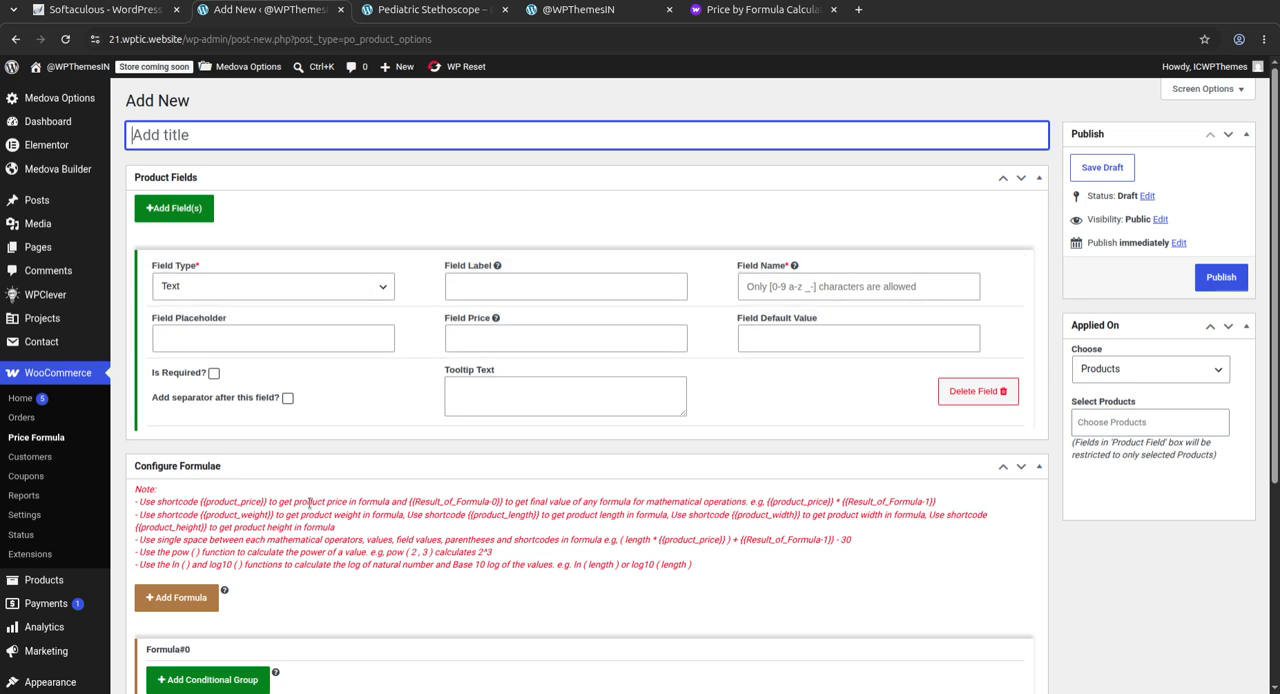
Examine the new rule's field type options, its label, name, placeholder and price fields, and the Configure Formulae section
left_click(310, 287)
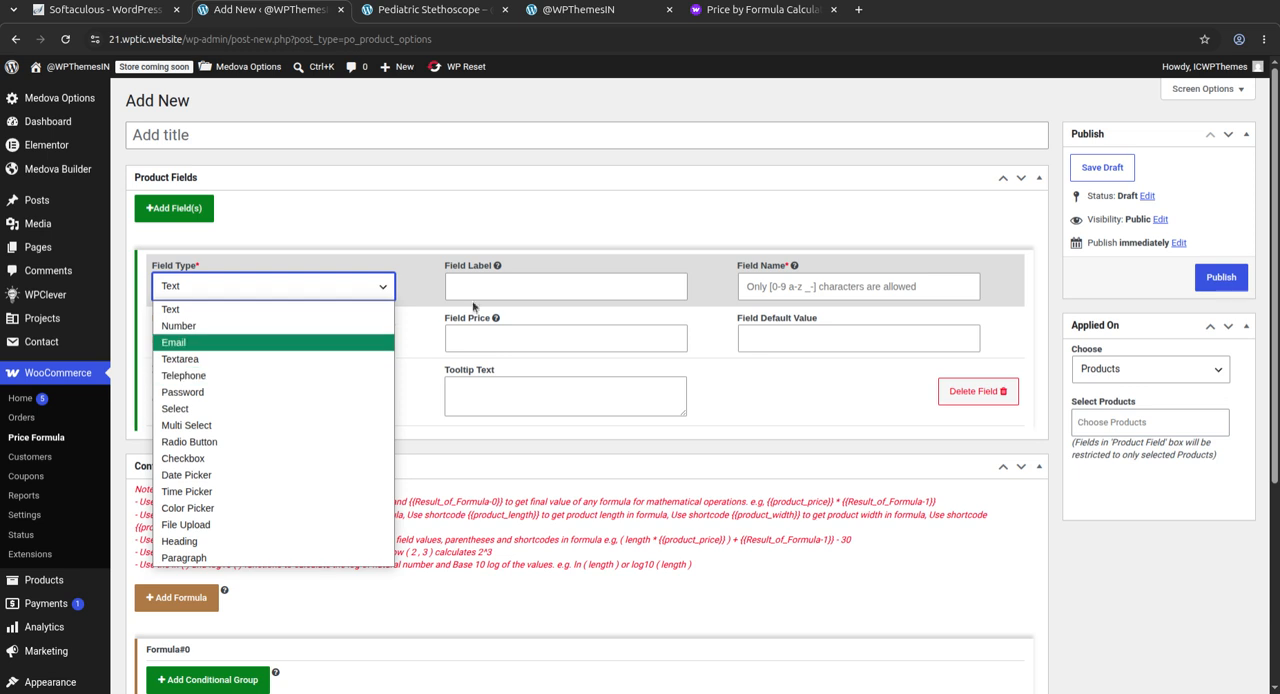
left_click(490, 233)
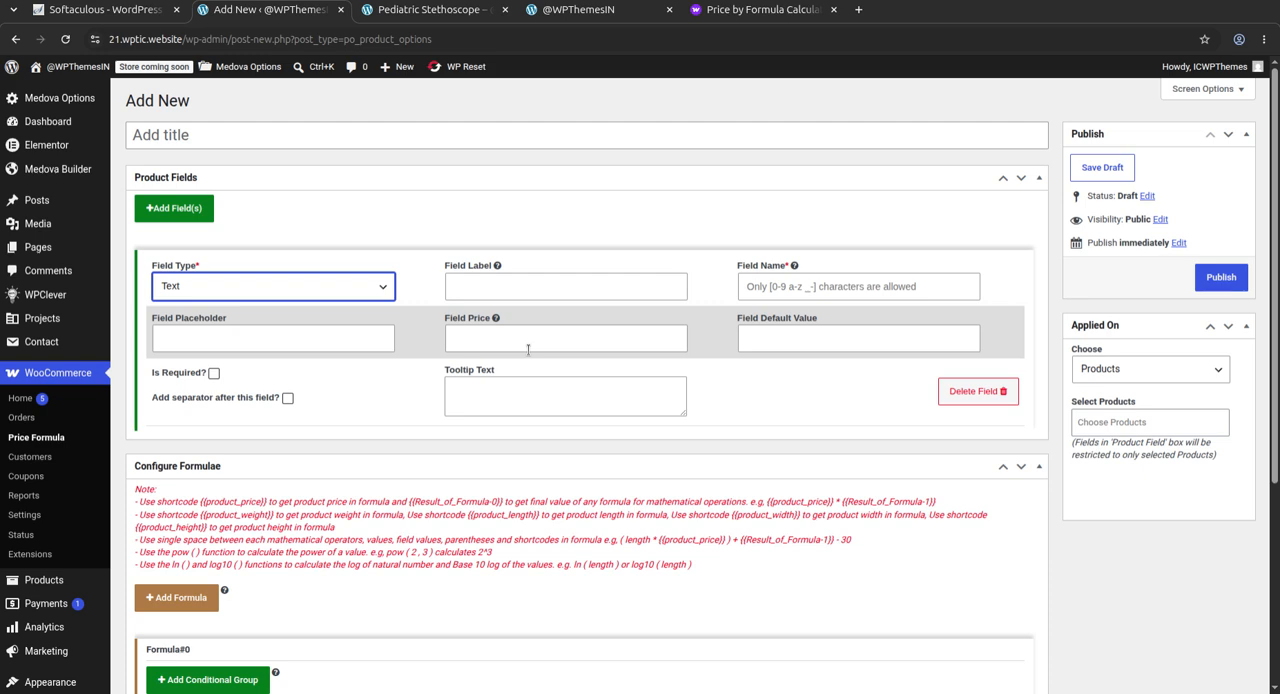
left_click(516, 287)
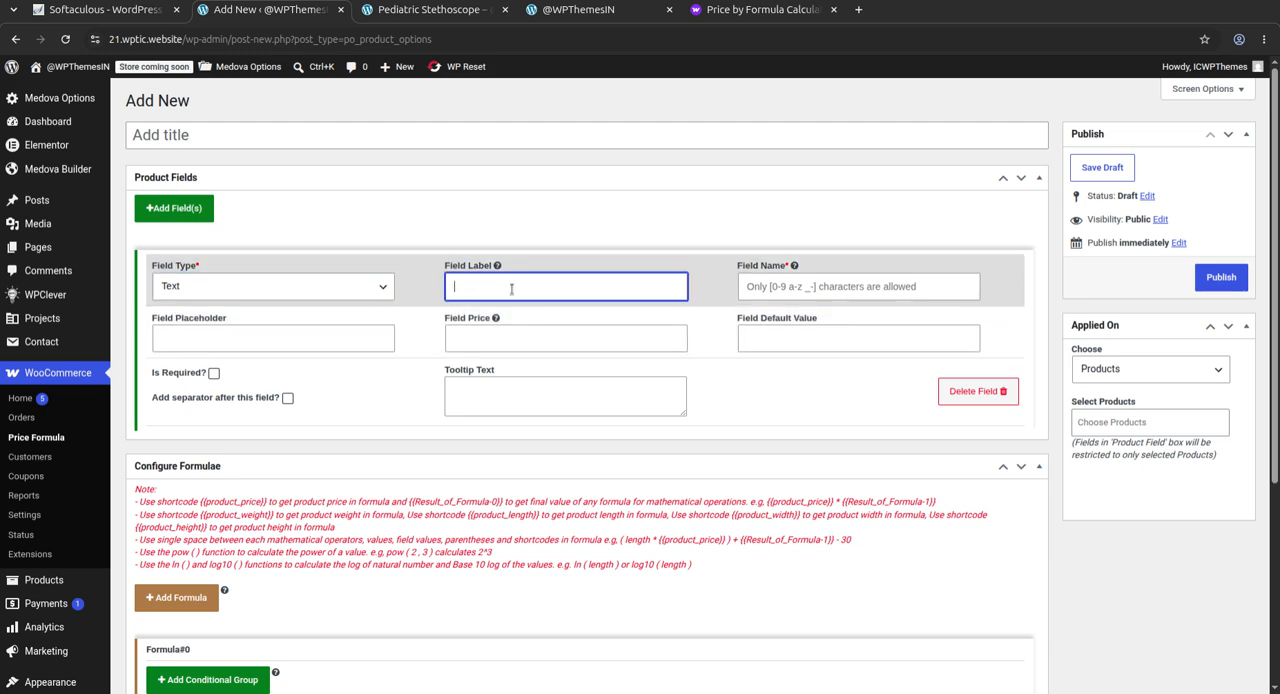
left_click(780, 286)
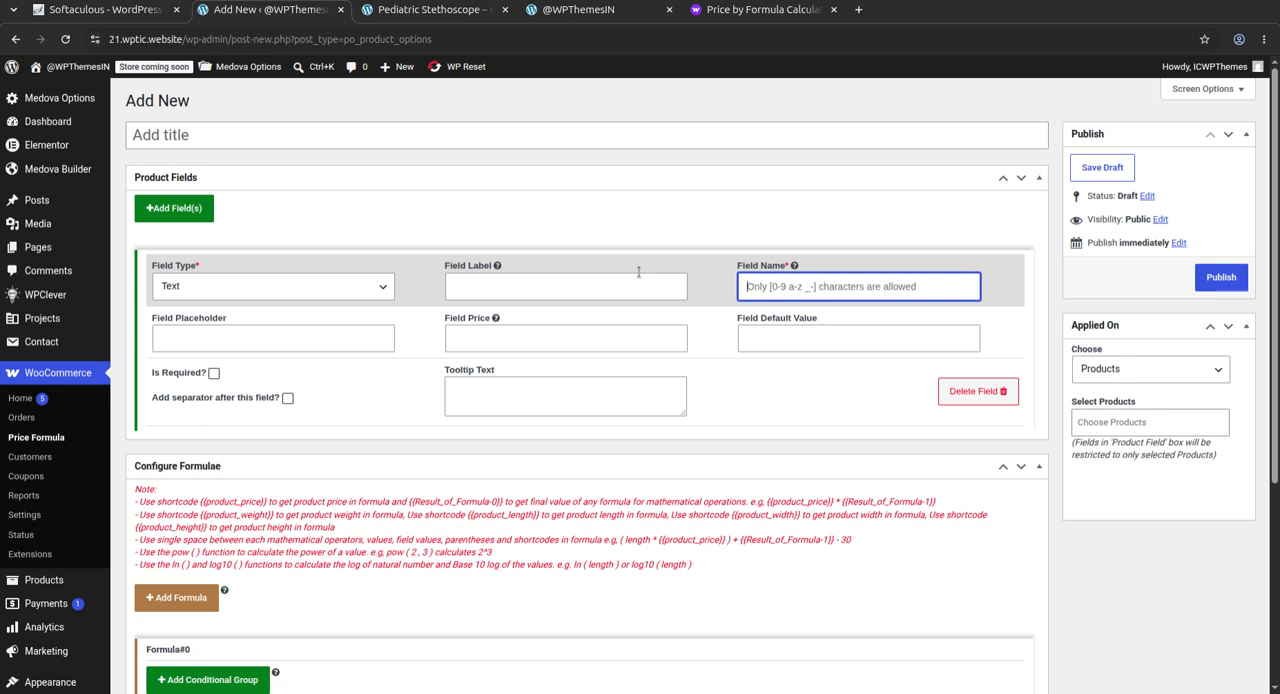
left_click(230, 338)
left_click(504, 338)
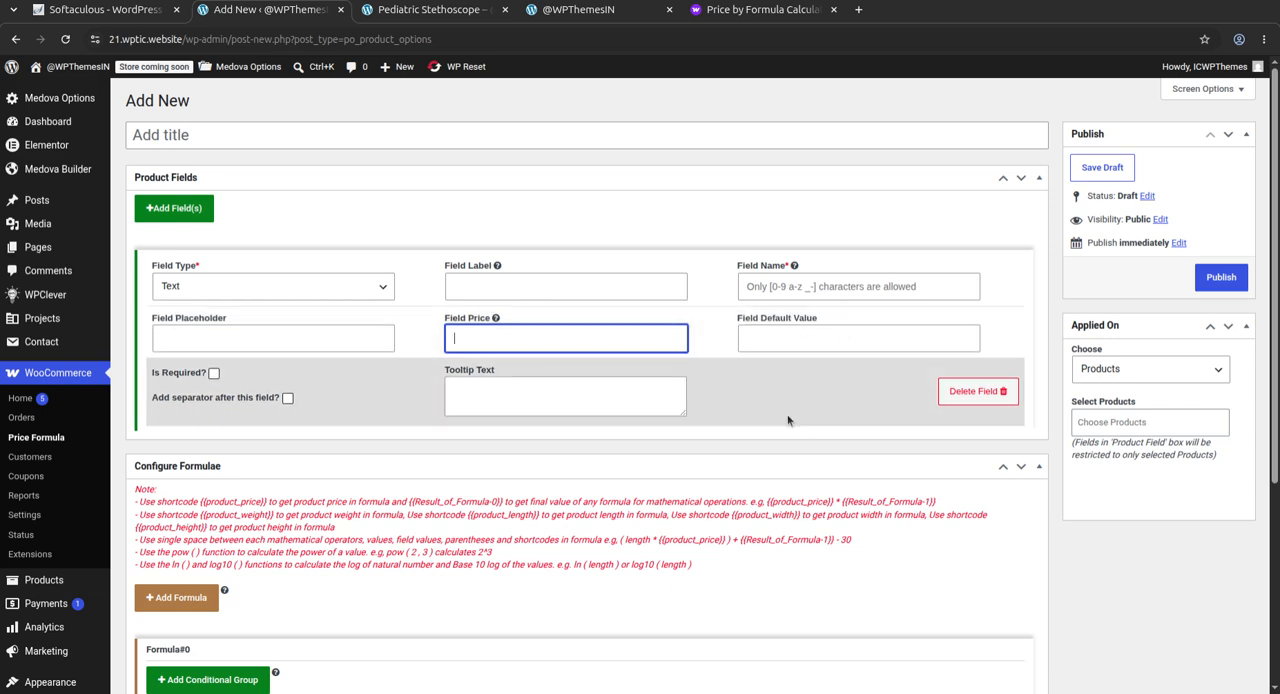
scroll(420, 440, "down", 3)
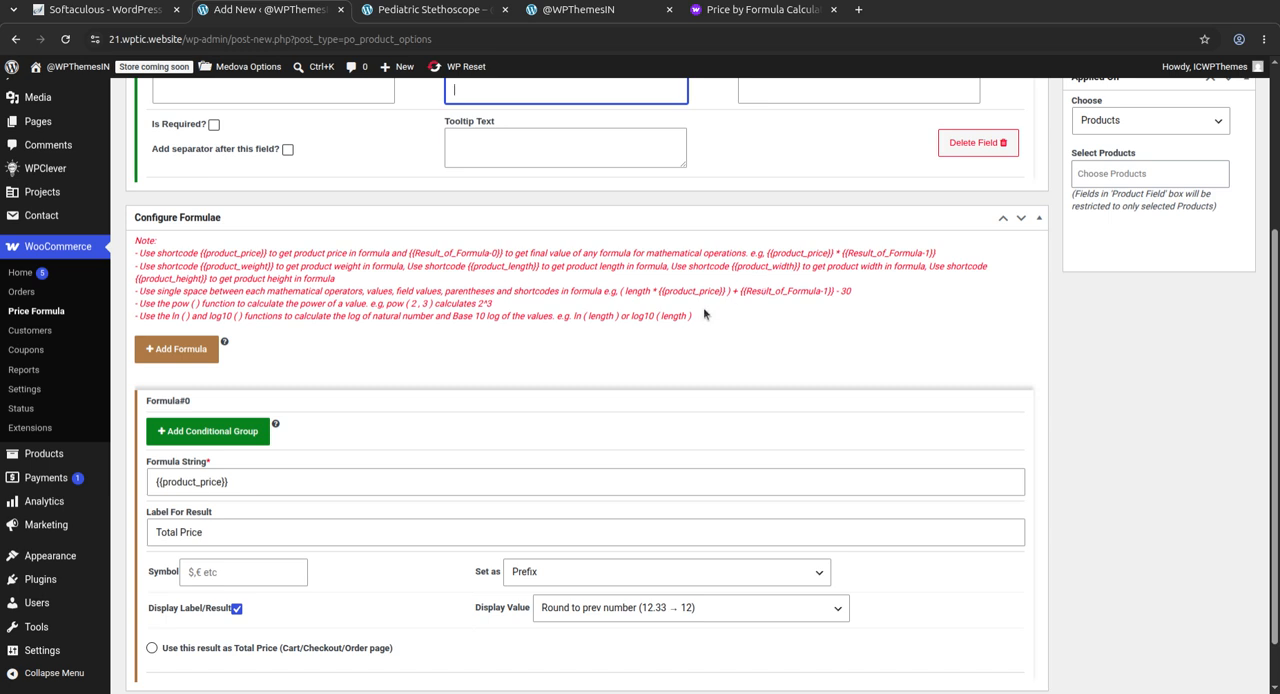
Add a second formula block to the rule and delete it again
scroll(302, 432, "down", 1)
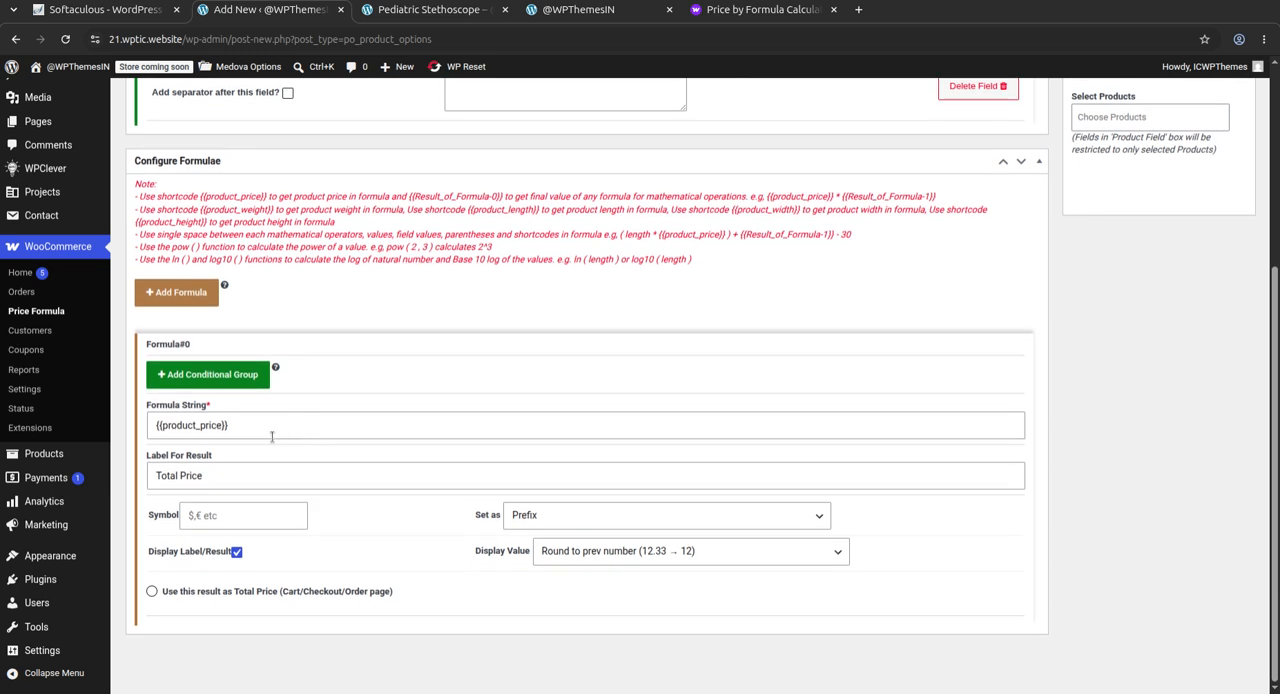
left_click(160, 298)
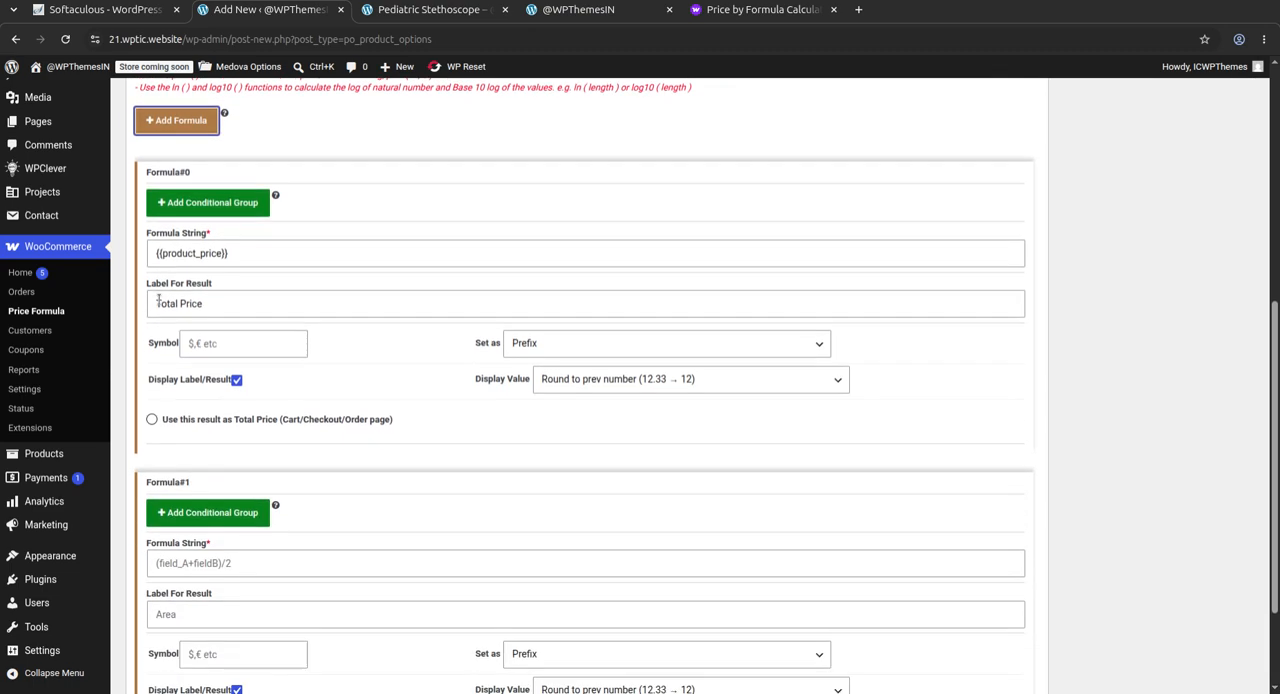
scroll(190, 400, "up", 5)
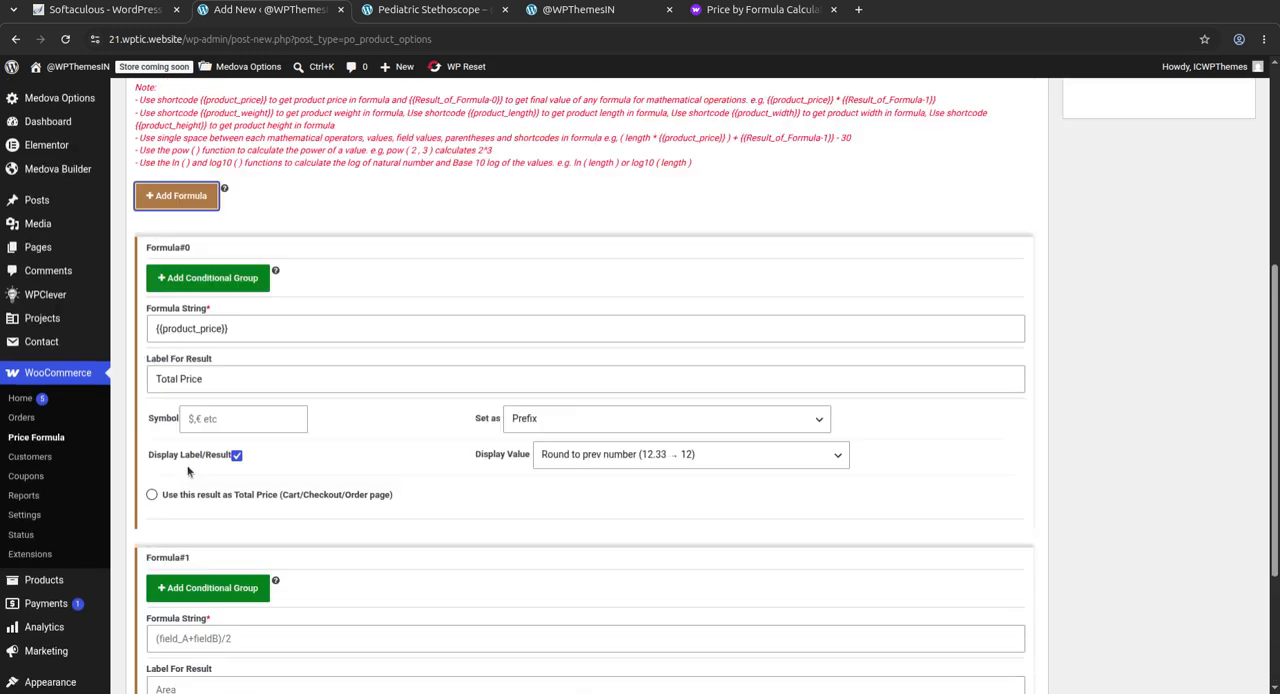
scroll(489, 431, "down", 4)
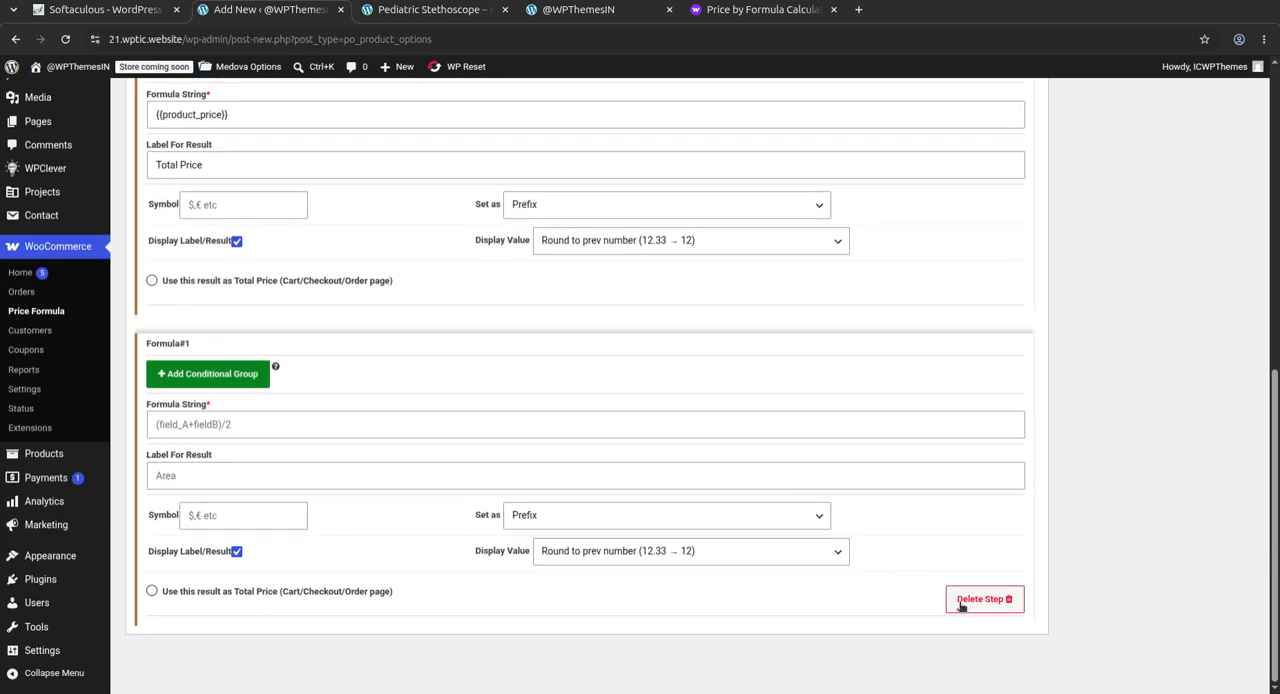
left_click(972, 606)
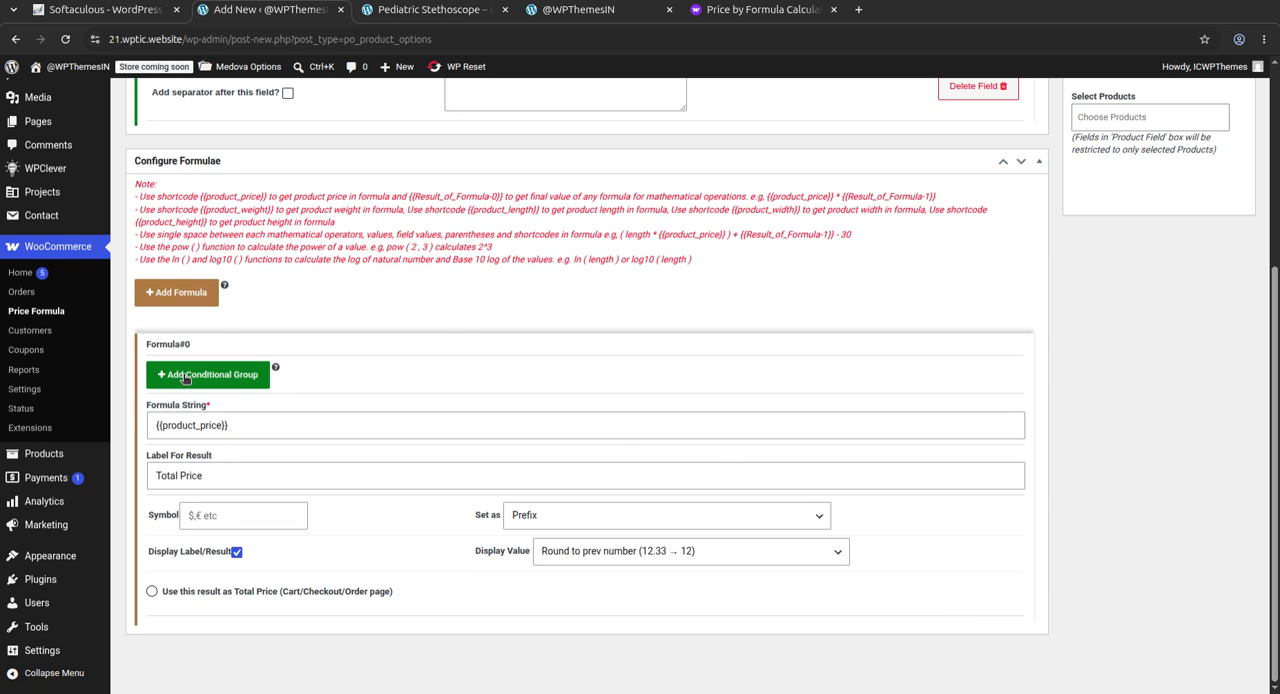
Examine the first formula's string, its result label and the Set as options for the symbol
left_click(227, 425)
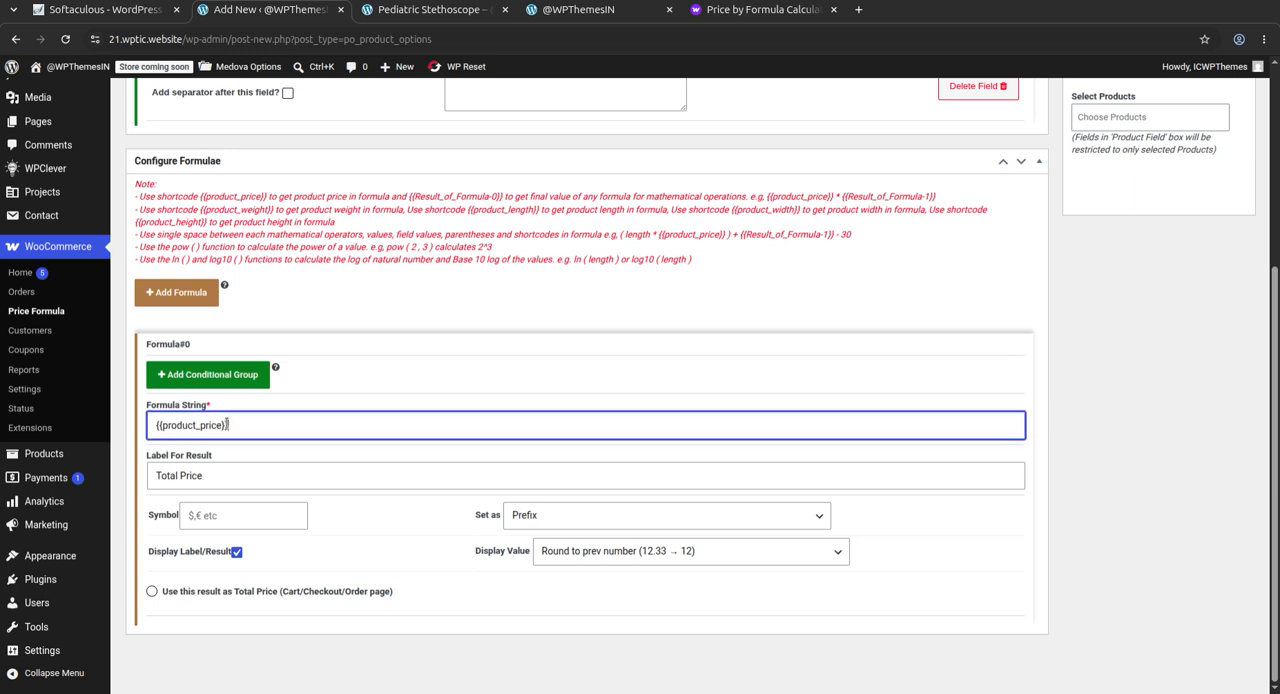
left_click(184, 476)
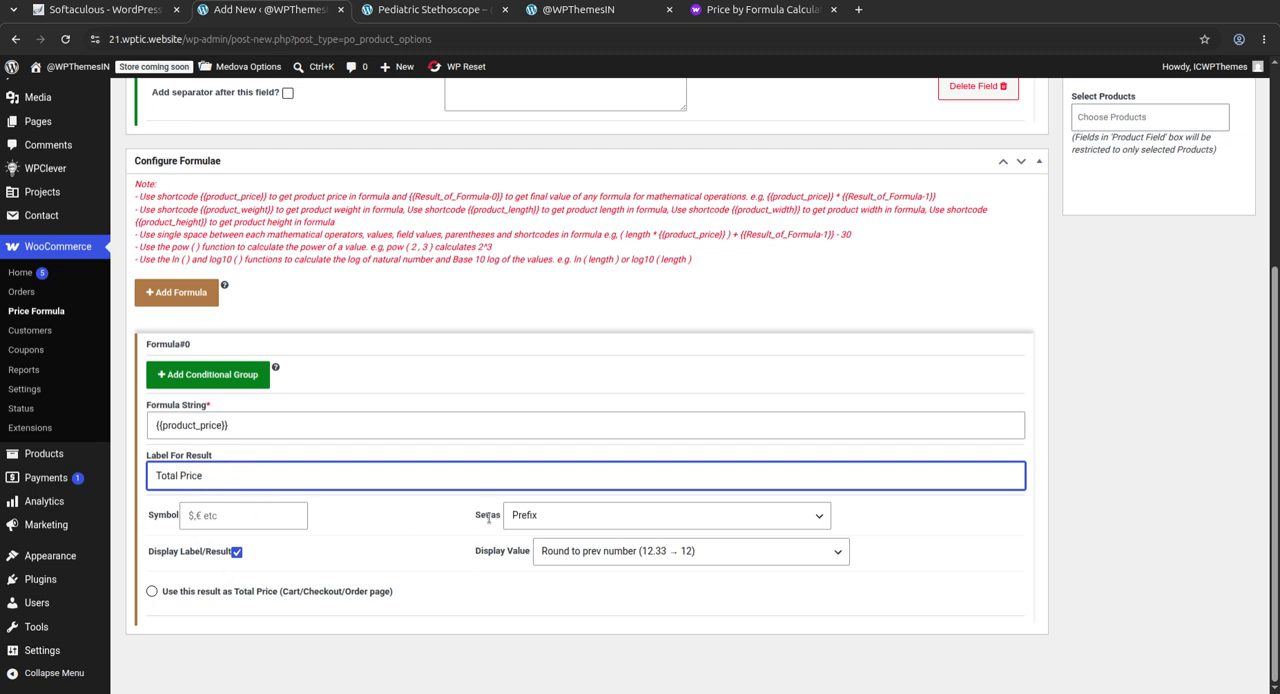
left_click(577, 518)
left_click(402, 565)
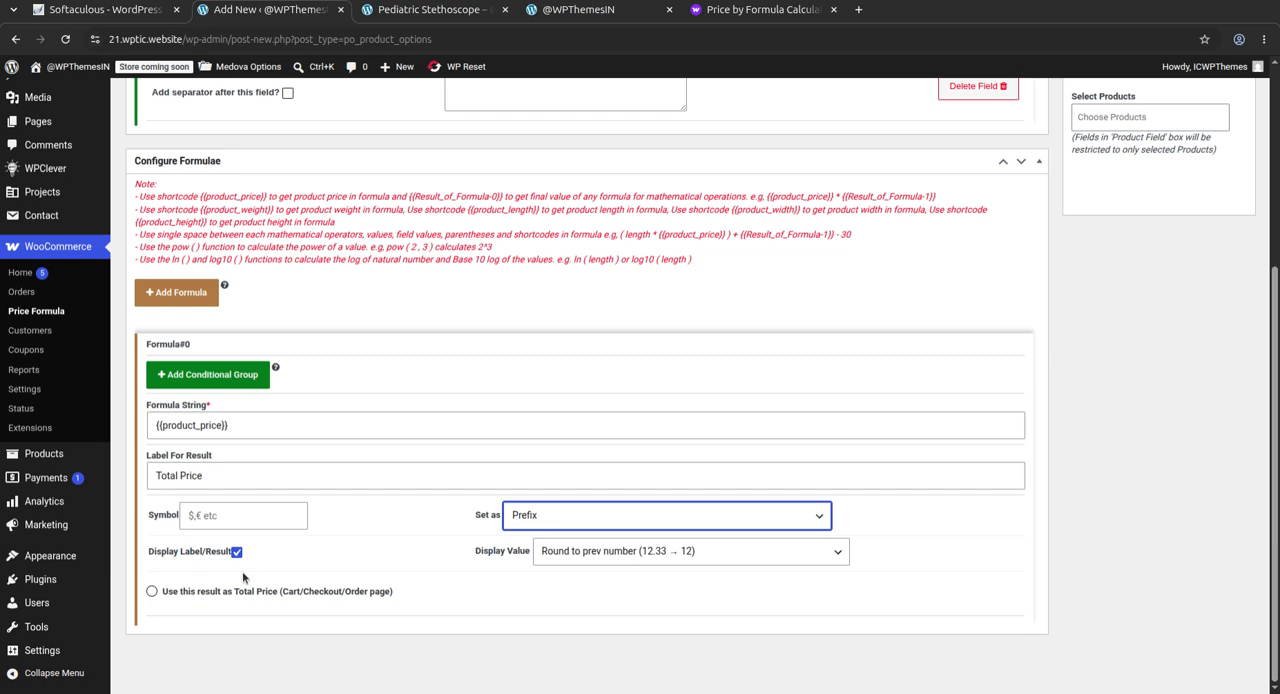
Set the rule to apply by Category and open the list of selectable categories
scroll(242, 577, "up", 5)
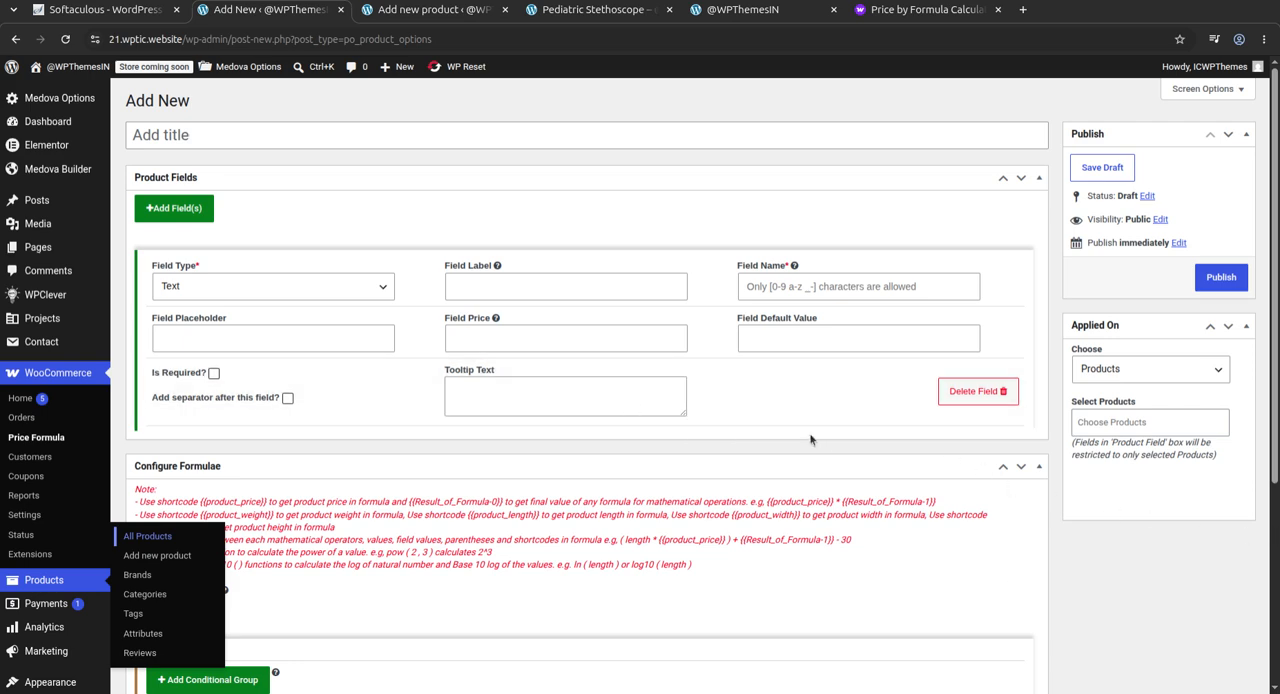
left_click(1134, 372)
left_click(1128, 408)
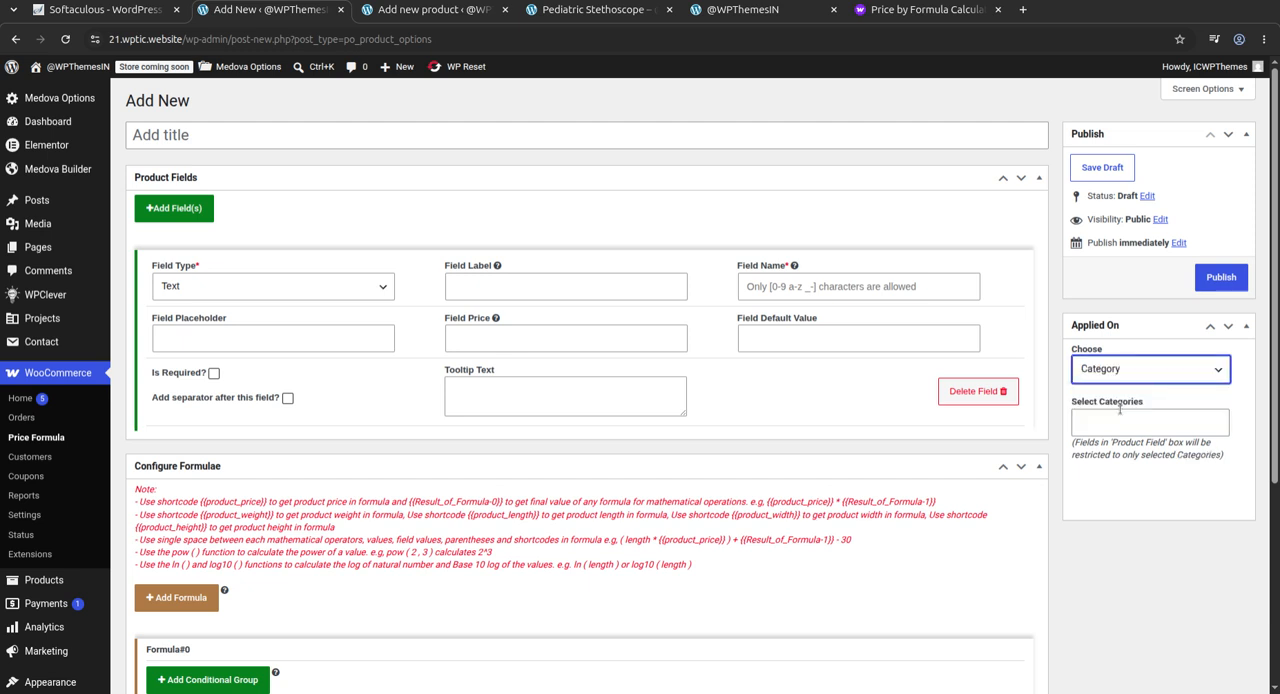
left_click(1096, 424)
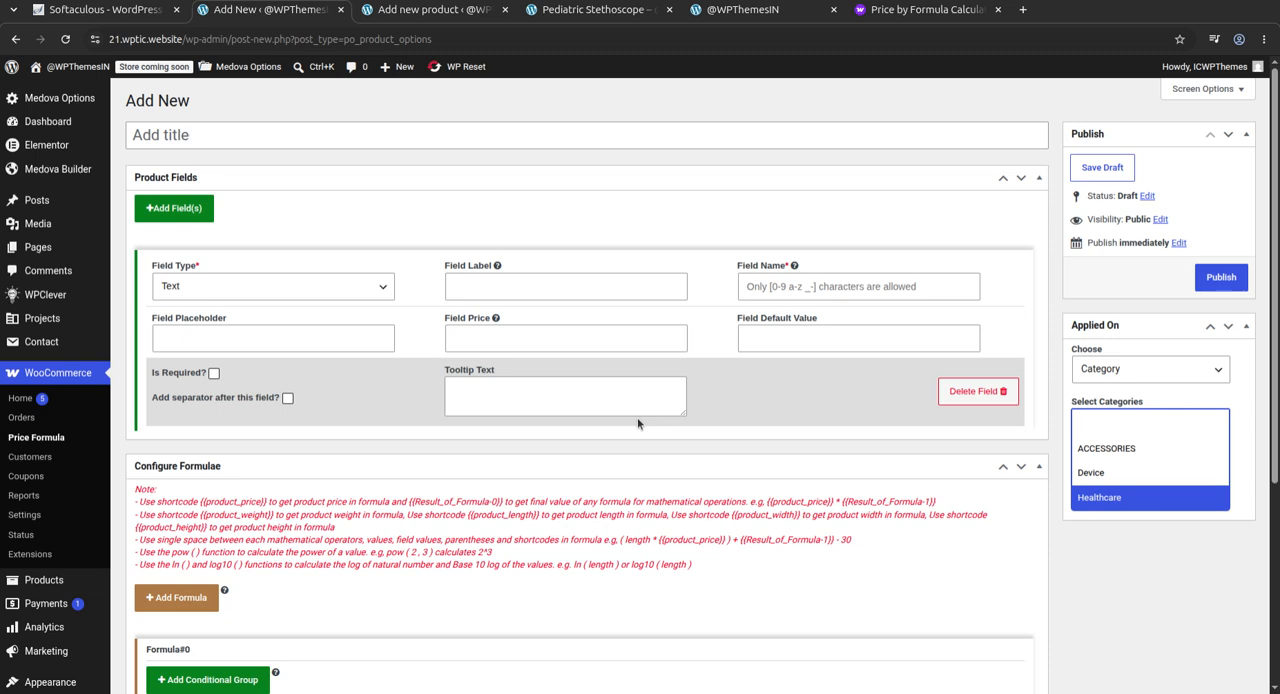
Open the Product Price By Formula section of the WooCommerce settings and read the help for Use Default Theme Styling
left_click(100, 514)
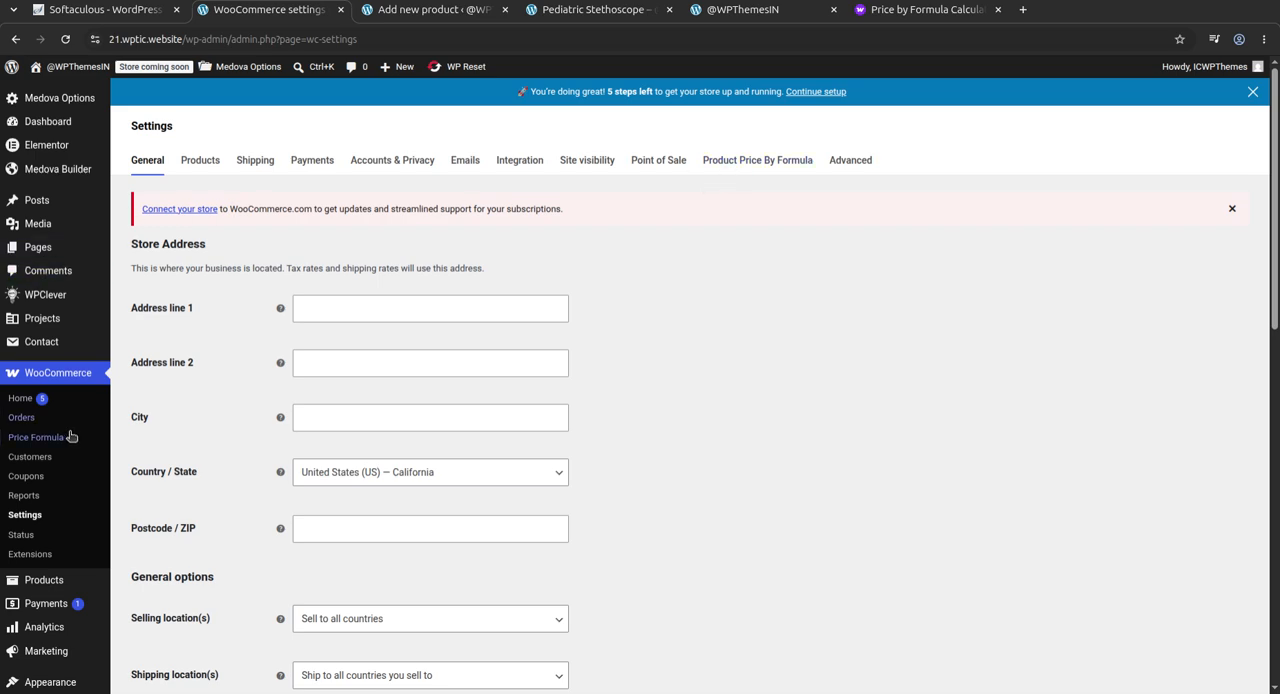
left_click(736, 162)
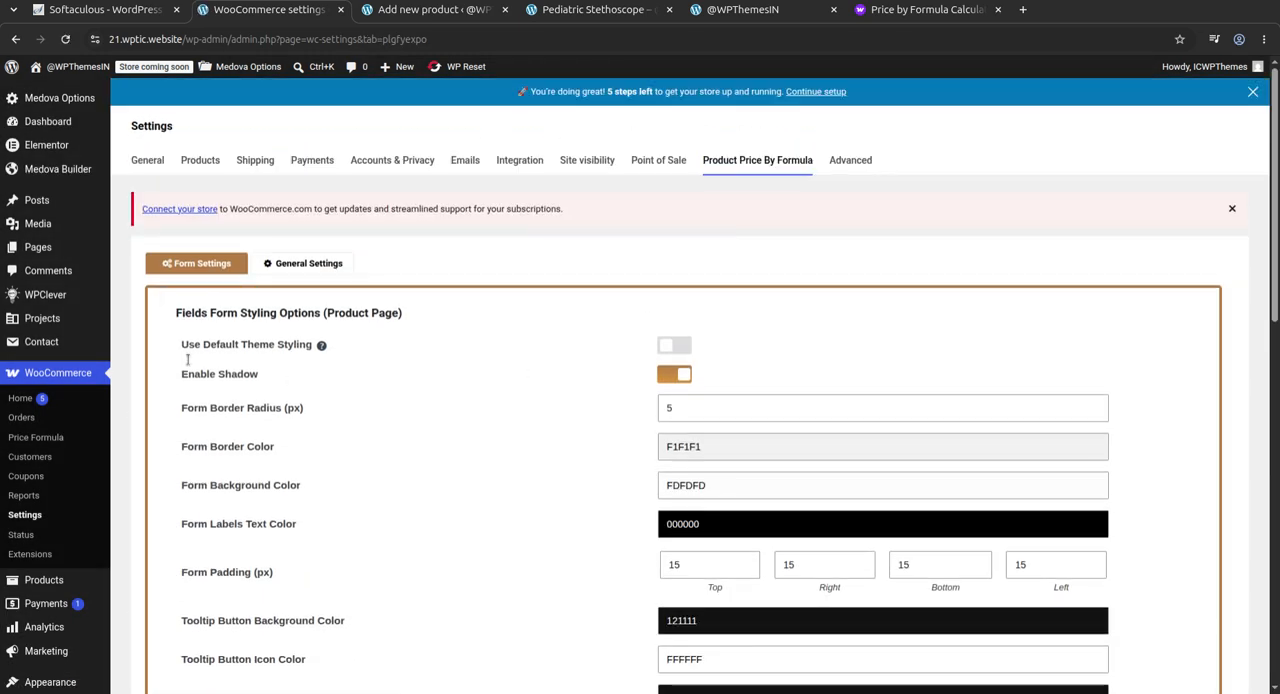
mouse_move(311, 343)
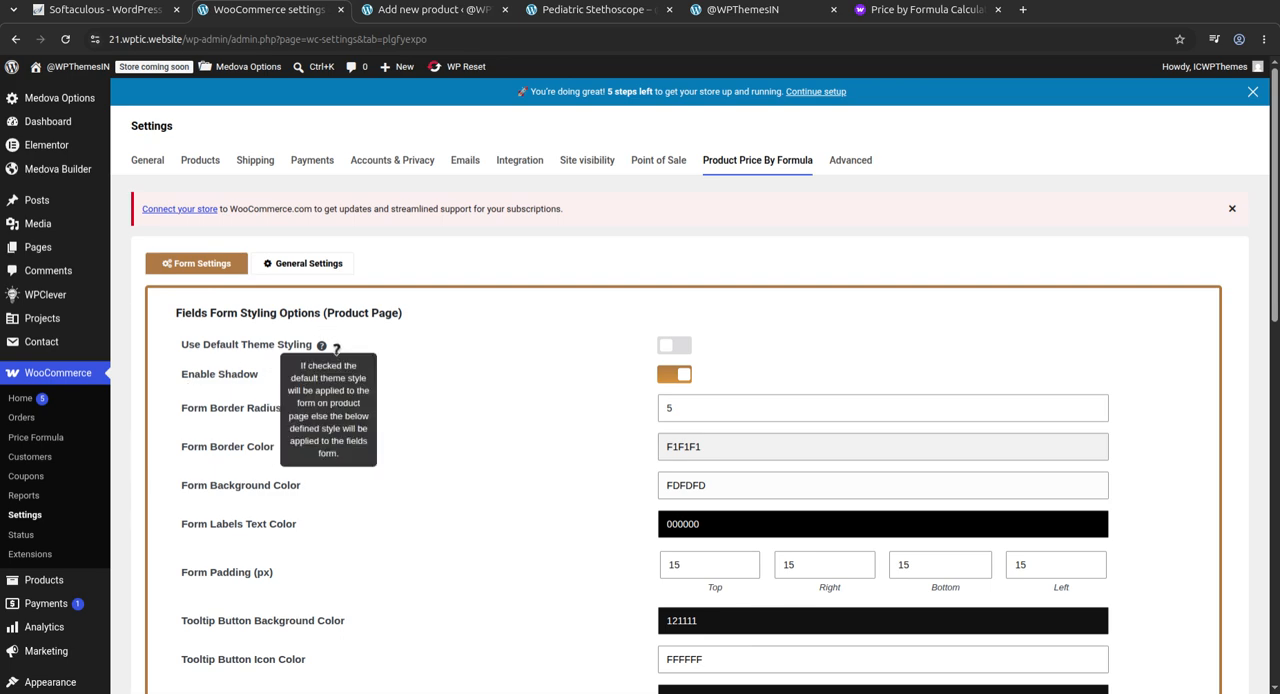
Turn on Use Default Theme Styling for the fields form and turn it off again
scroll(380, 395, "down", 2)
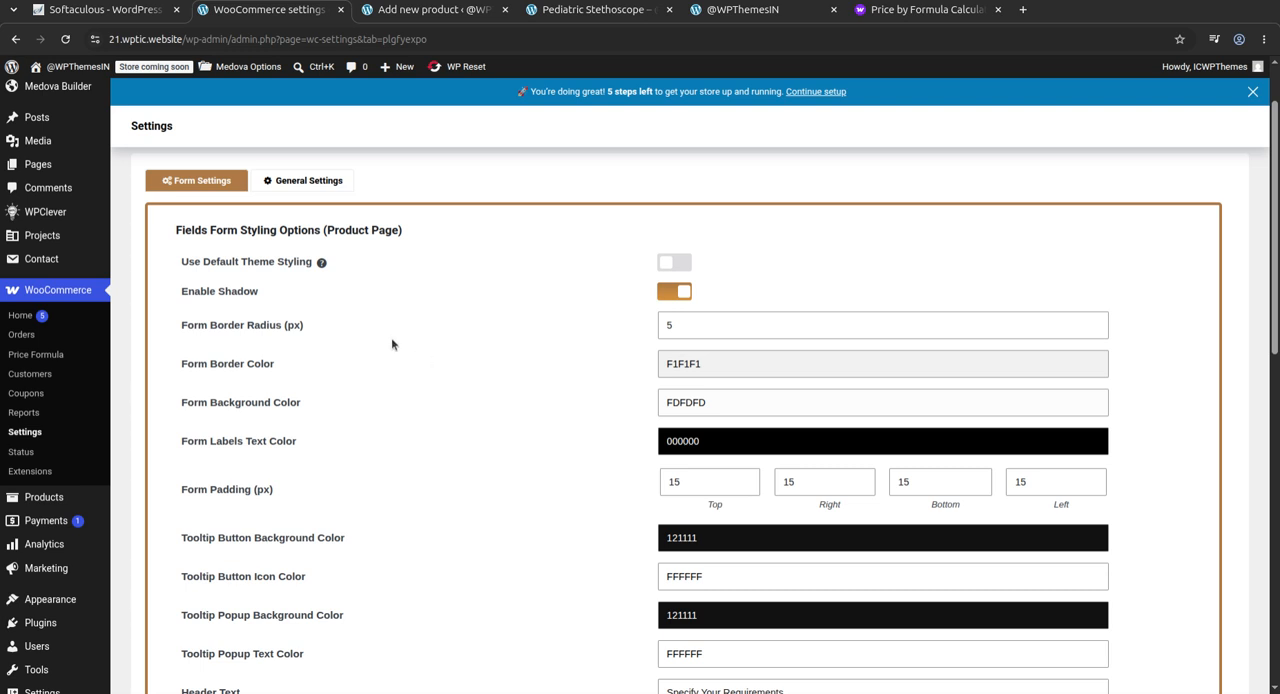
left_click(684, 263)
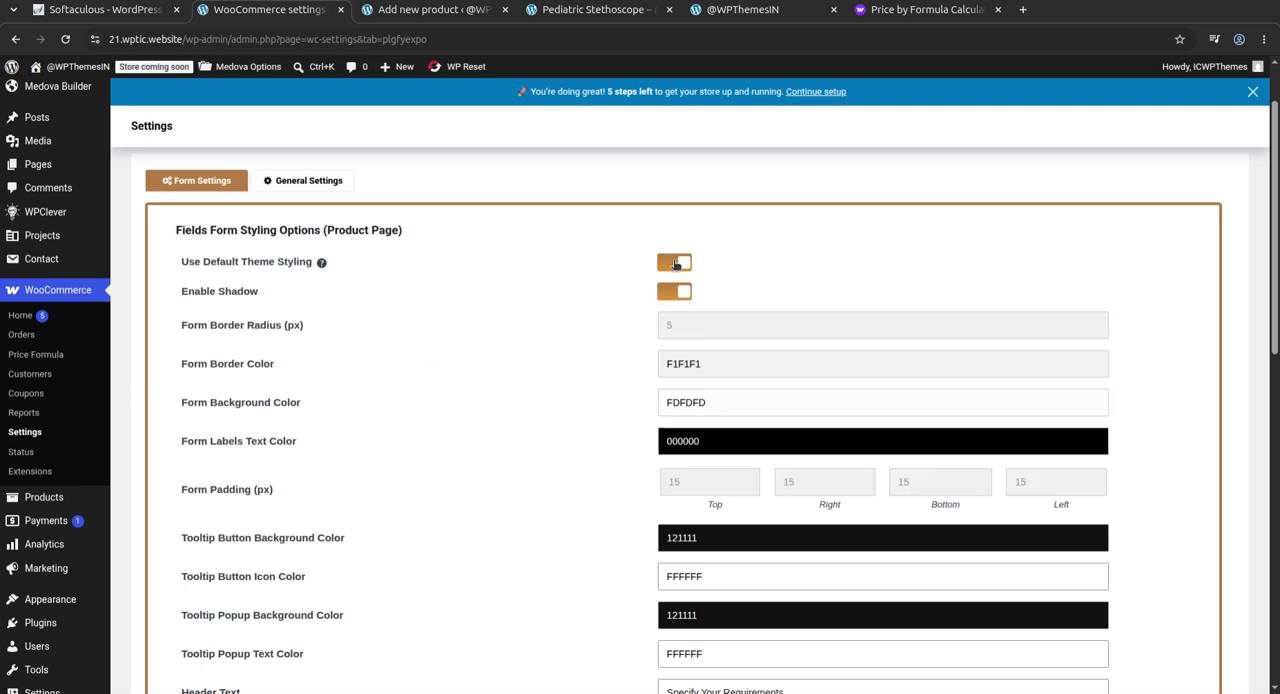
left_click(684, 263)
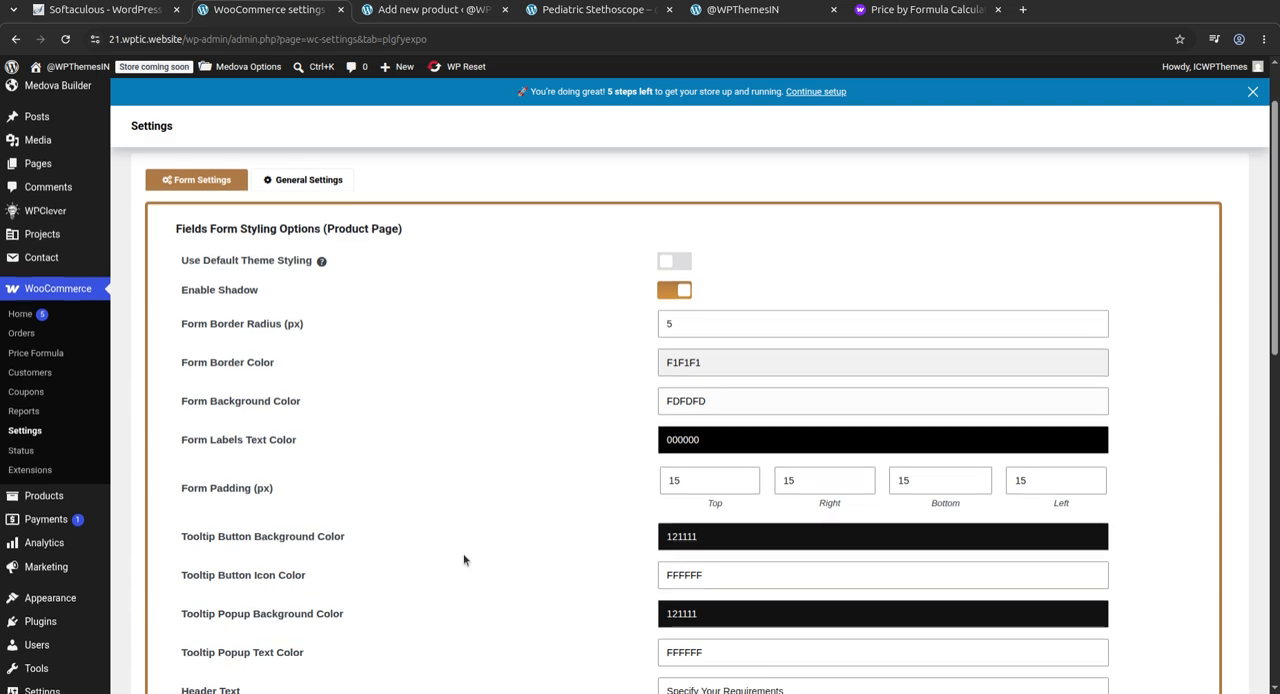
Examine the remaining fields form and result form styling options and the plugin's General Settings
scroll(462, 552, "down", 3)
scroll(547, 514, "down", 15)
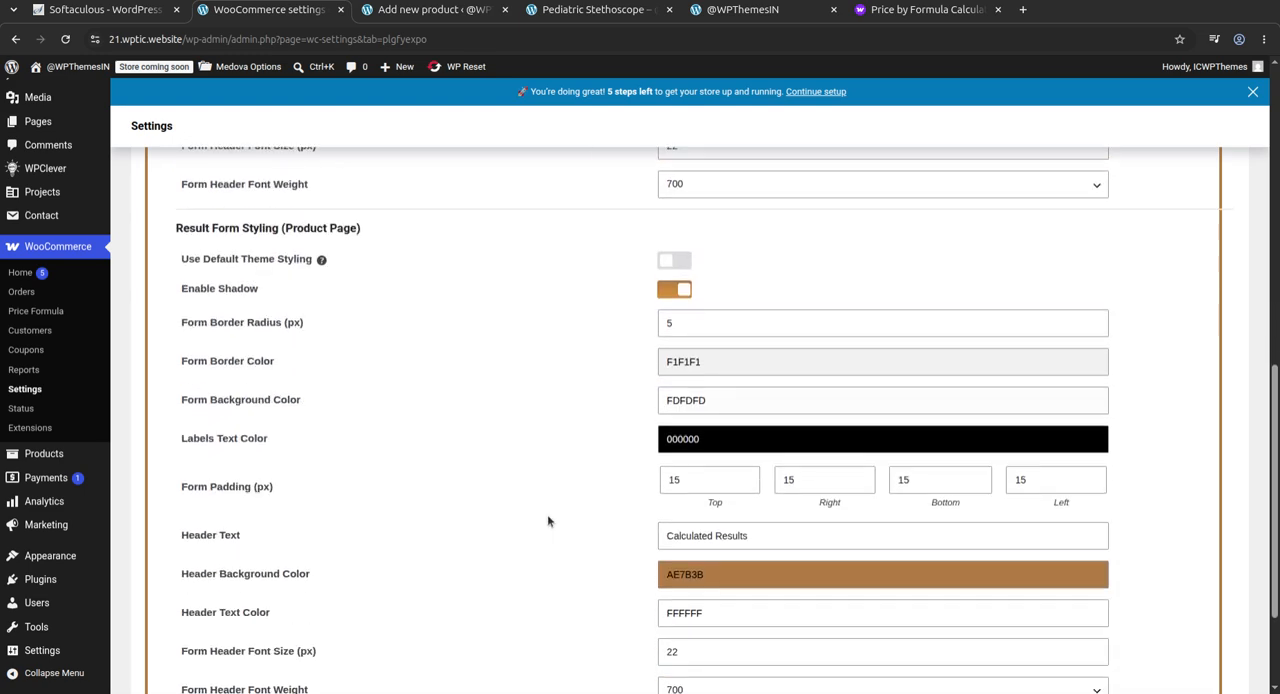
scroll(520, 508, "up", 20)
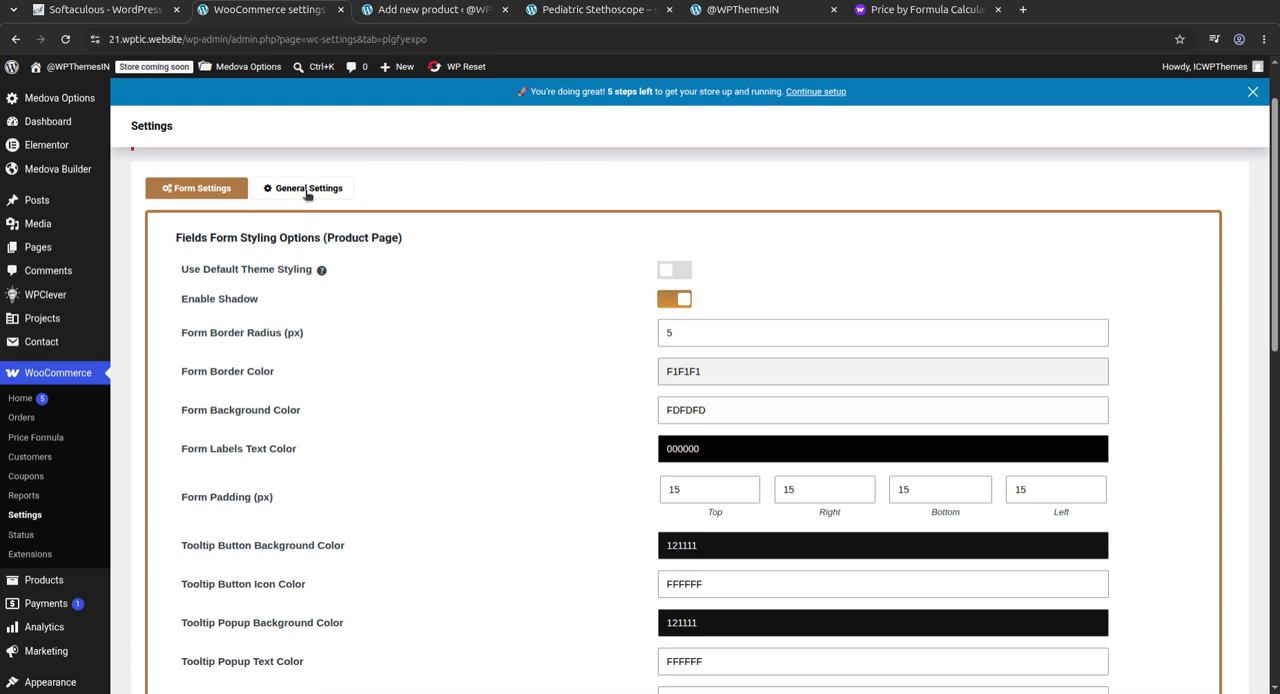
left_click(307, 191)
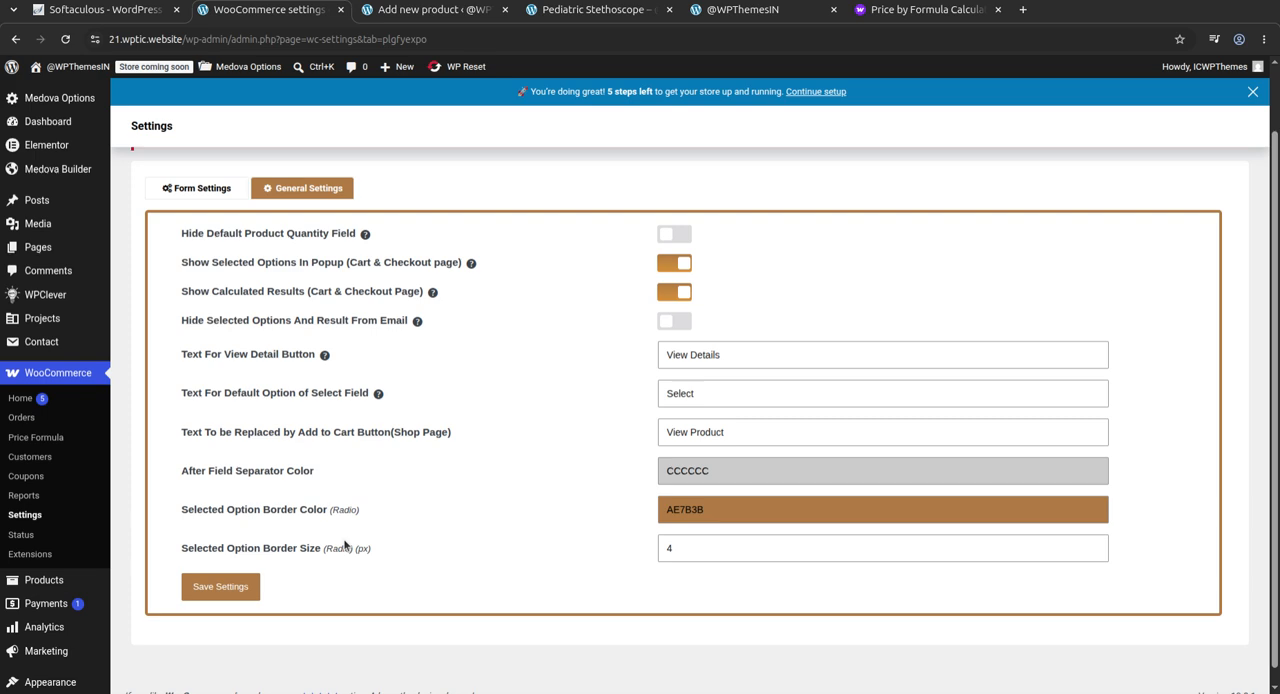
scroll(380, 543, "up", 1)
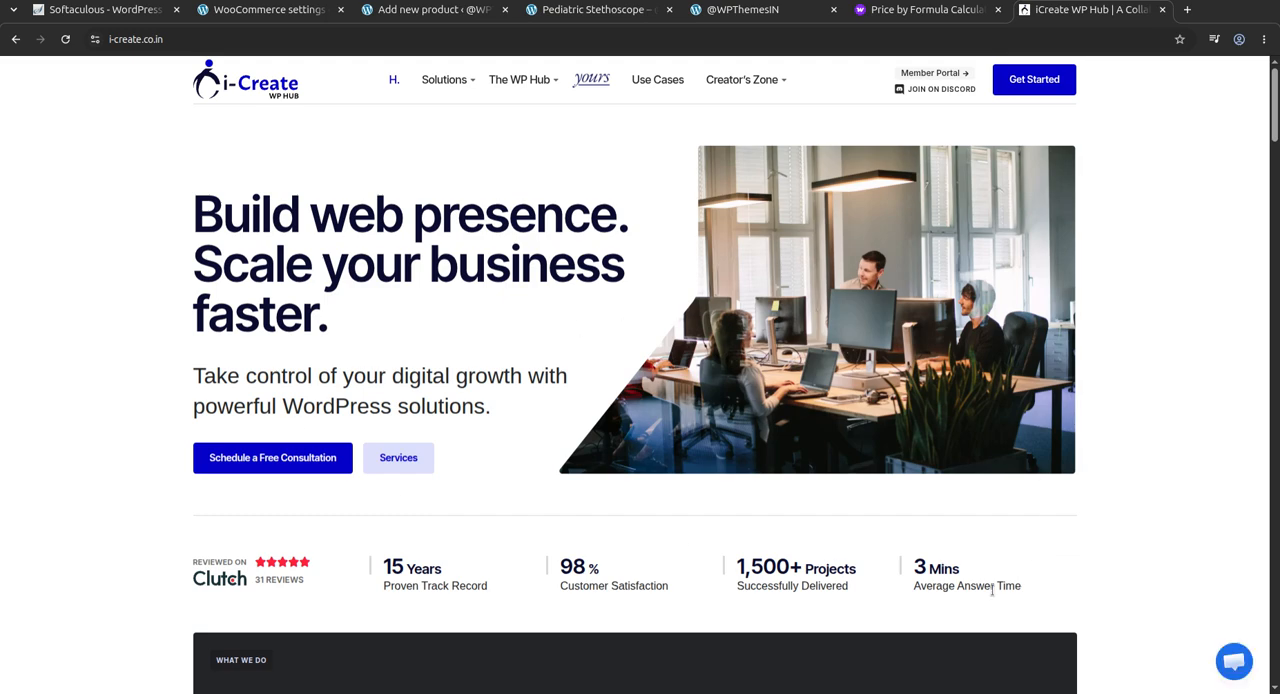
Open and close the support chat on the i-Create home page and look over its Solutions section
left_click(1234, 663)
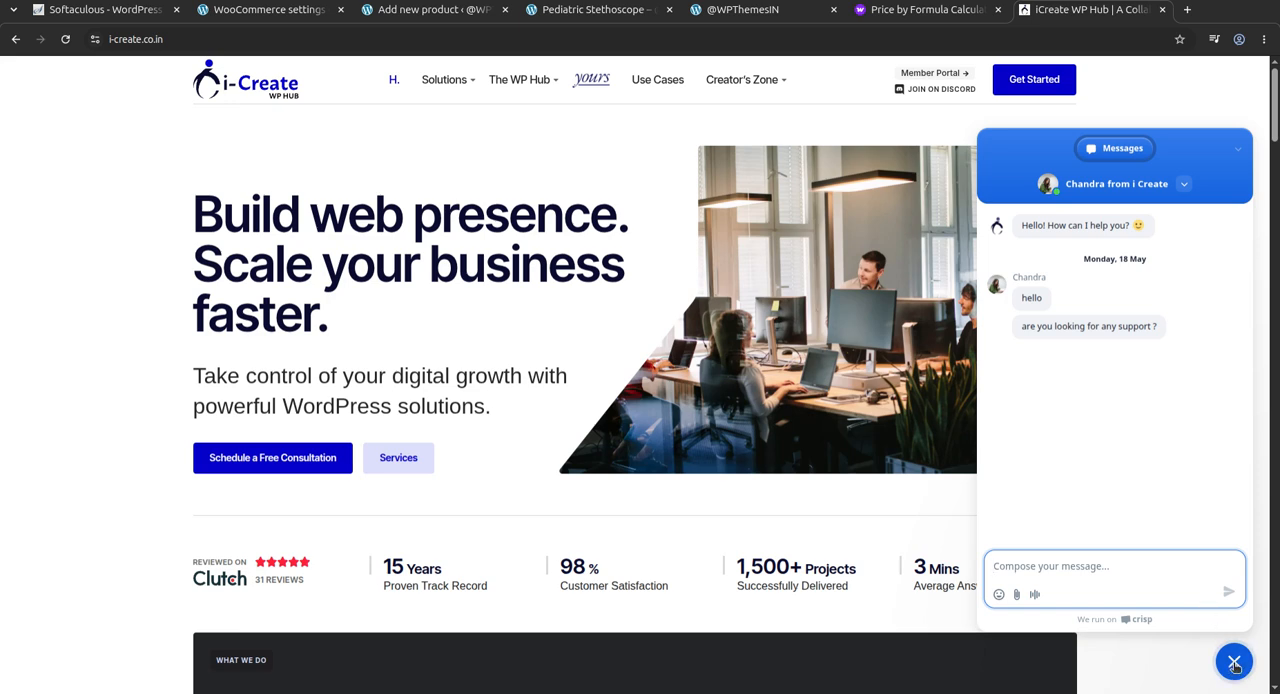
left_click(1234, 663)
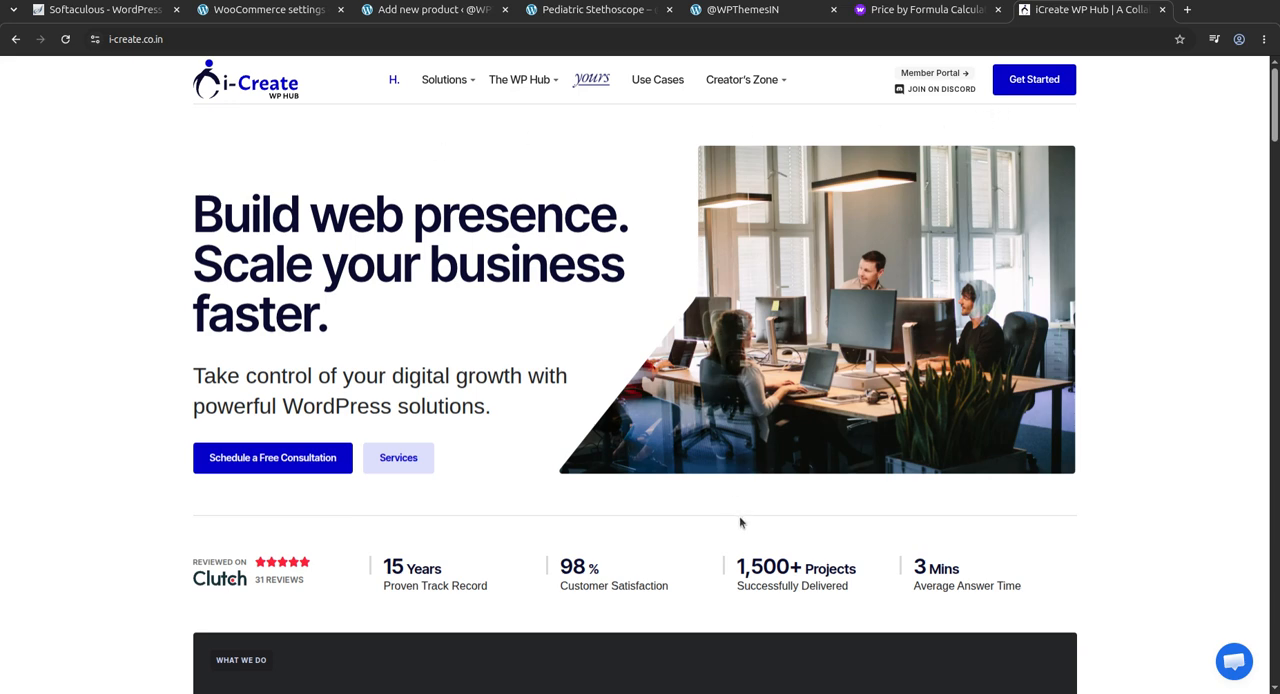
scroll(1066, 667, "down", 2)
scroll(1100, 663, "down", 6)
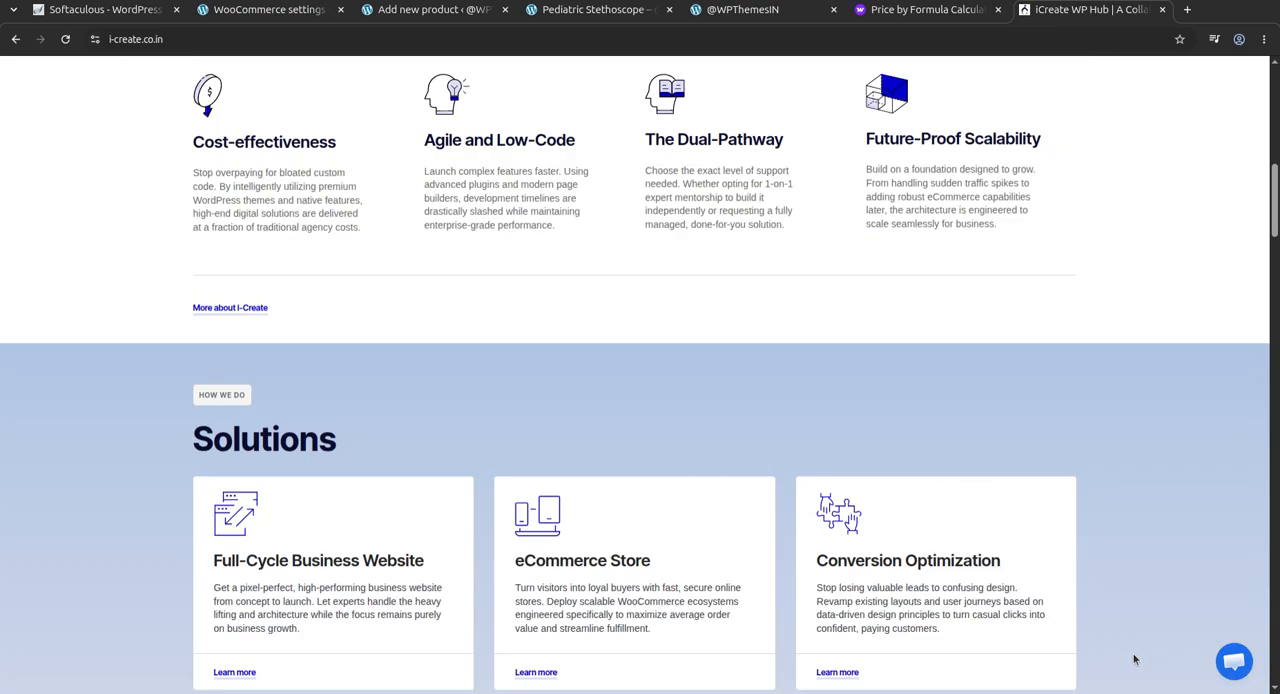
scroll(1134, 659, "up", 8)
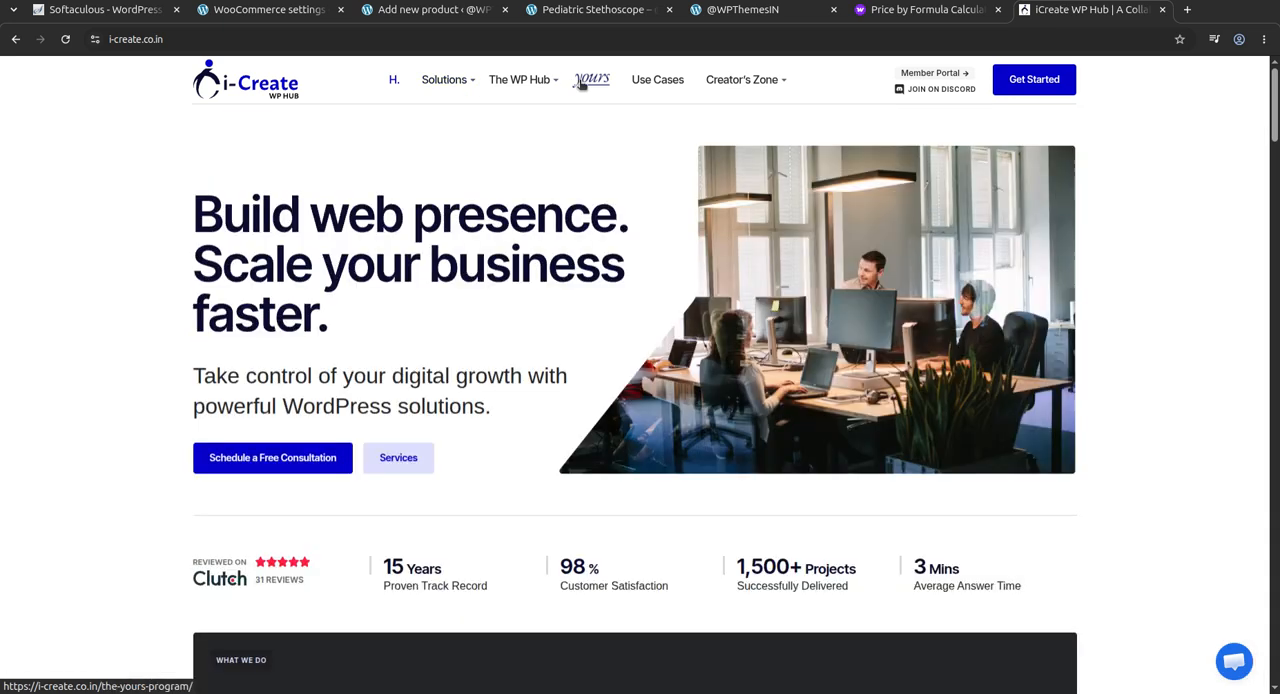
Open the Yours program page and review its 12-week implementation plan
left_click(582, 80)
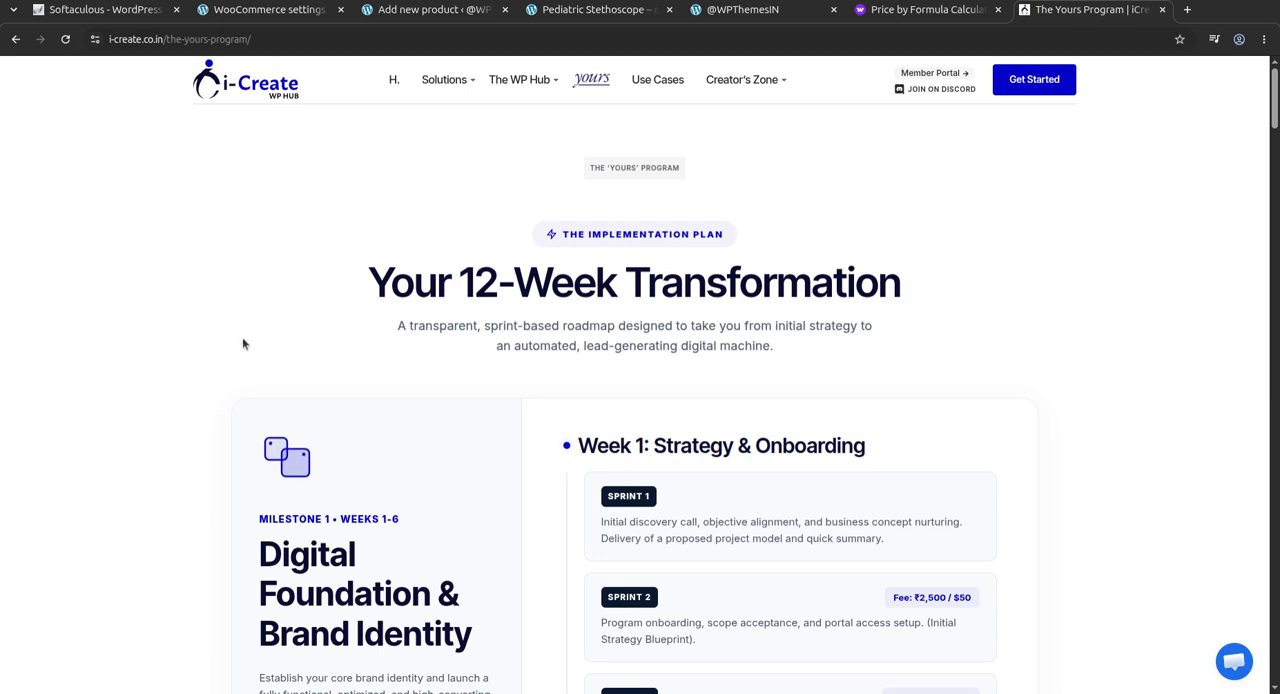
scroll(242, 344, "down", 4)
scroll(242, 344, "down", 10)
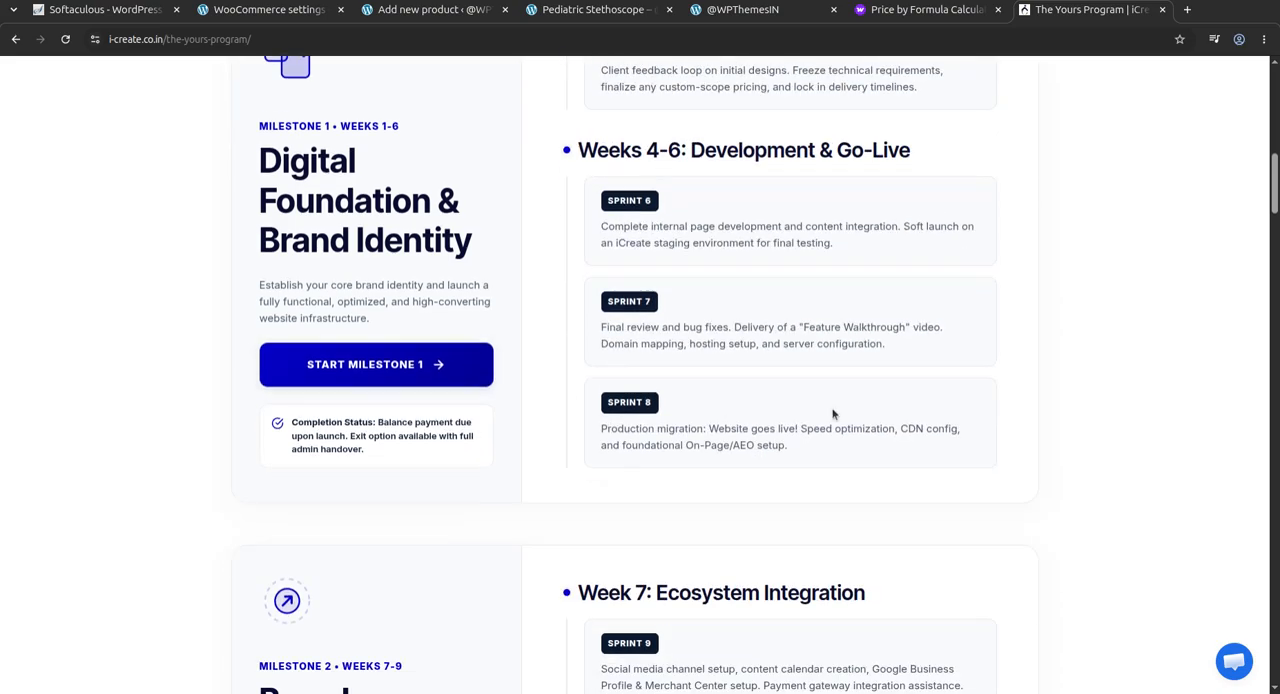
scroll(866, 417, "up", 3)
scroll(866, 417, "up", 10)
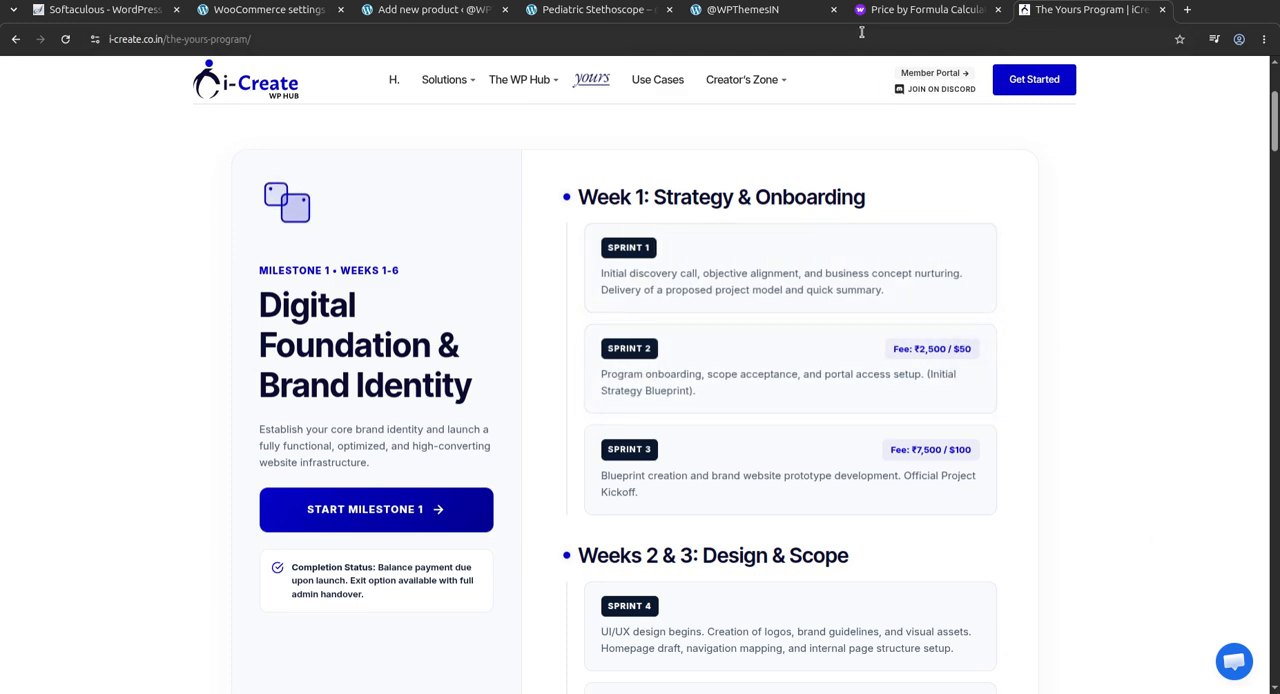
Revisit the Pediatric Stethoscope product page and the plugin's WooCommerce marketplace page with its billing options
left_click(585, 14)
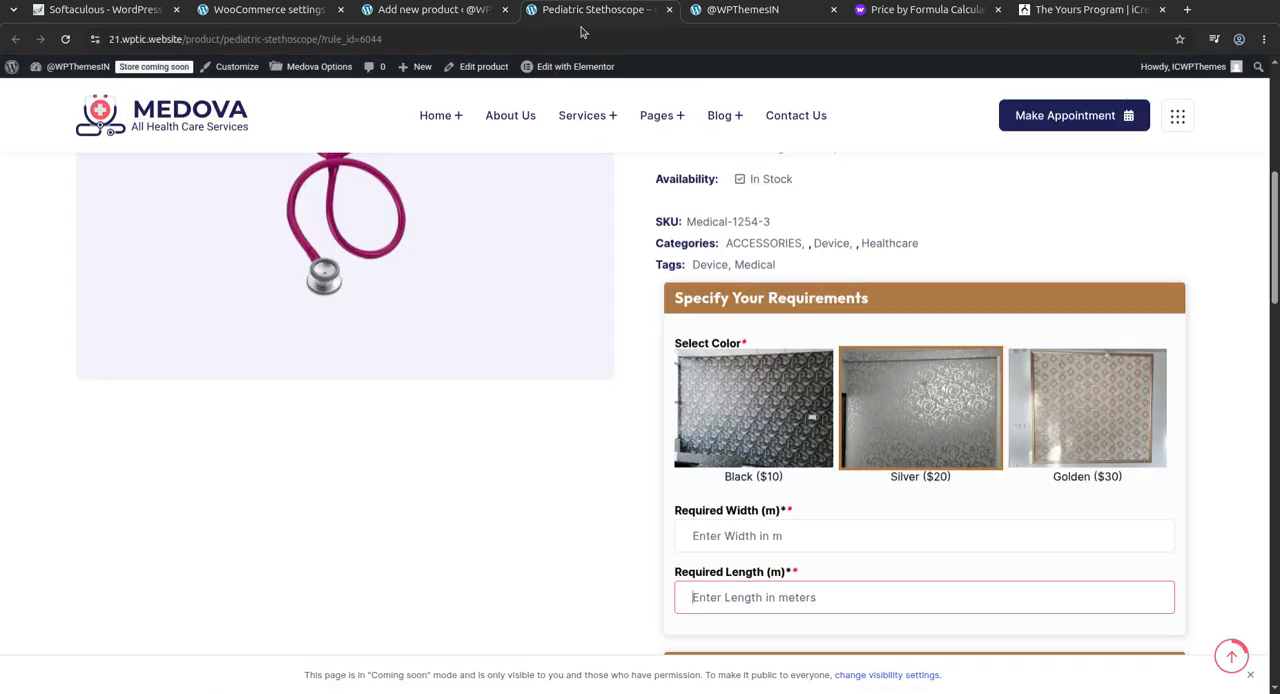
scroll(830, 503, "up", 4)
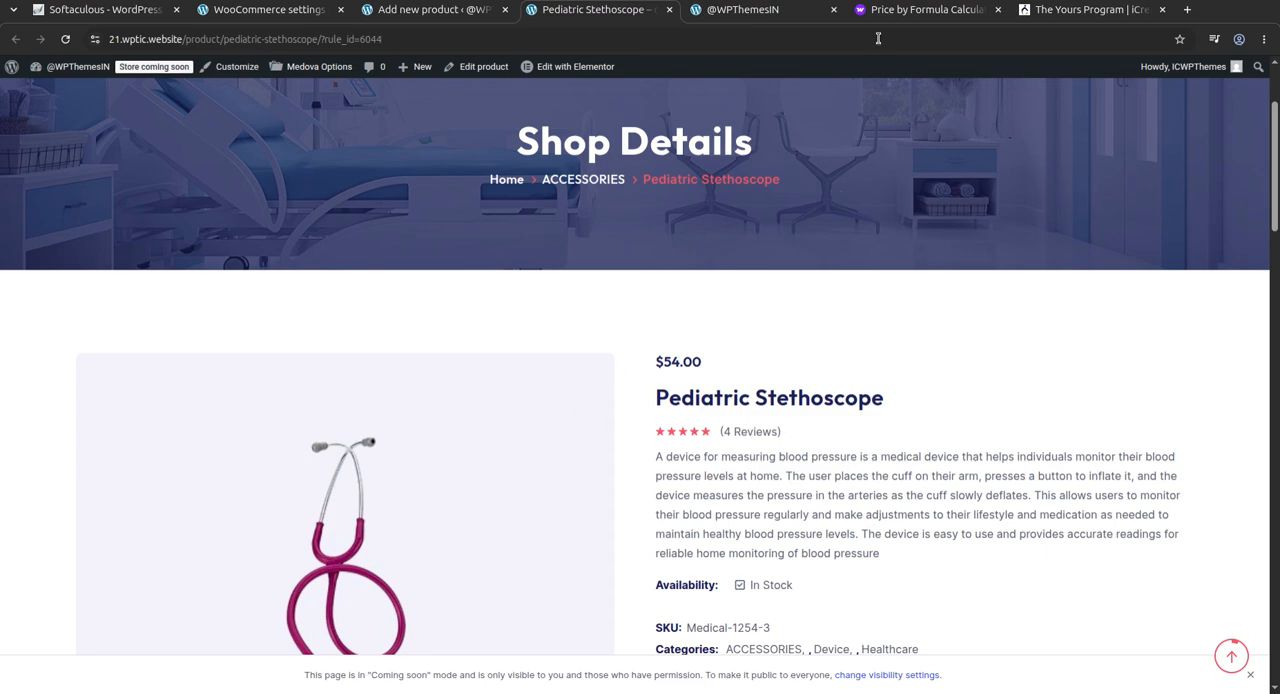
left_click(897, 13)
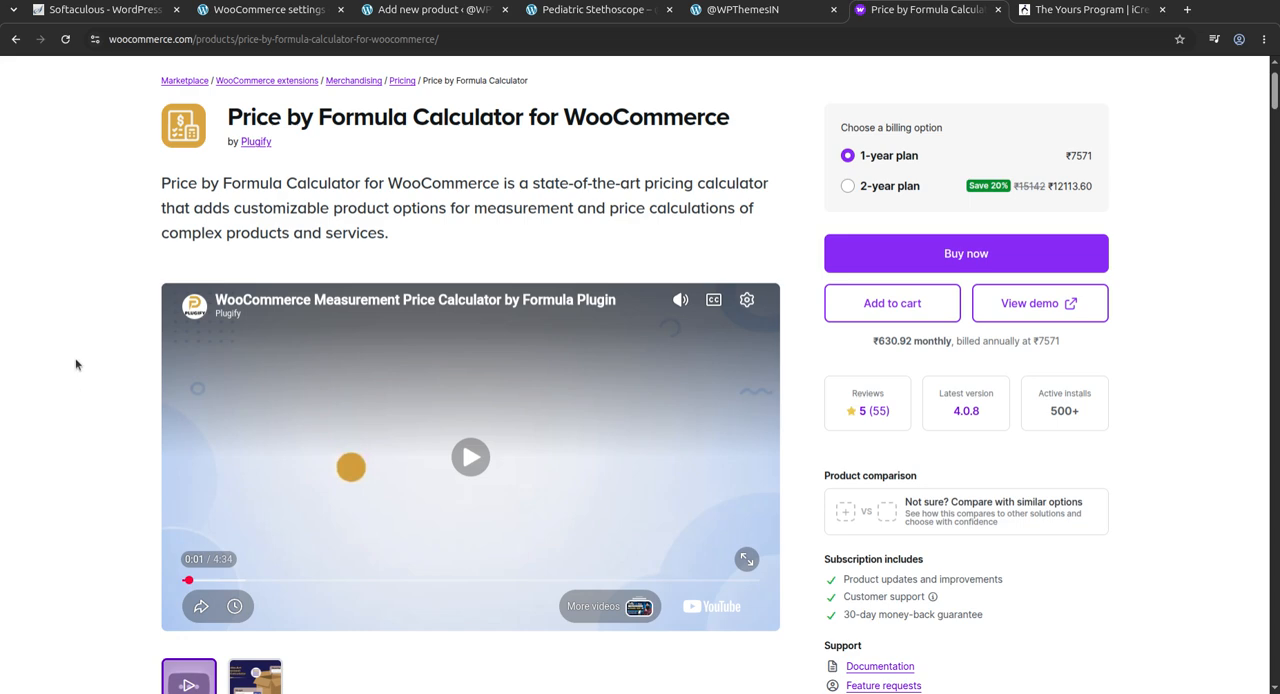
scroll(136, 311, "up", 2)
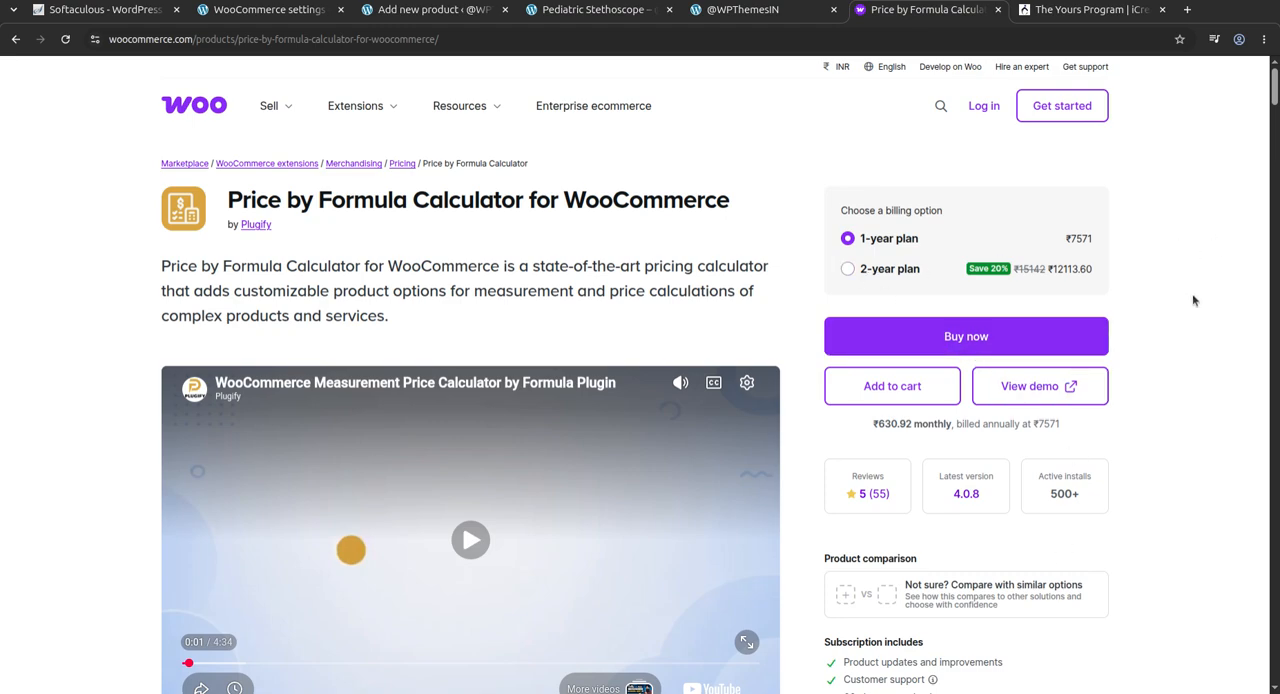
scroll(483, 355, "down", 3)
scroll(441, 586, "up", 3)
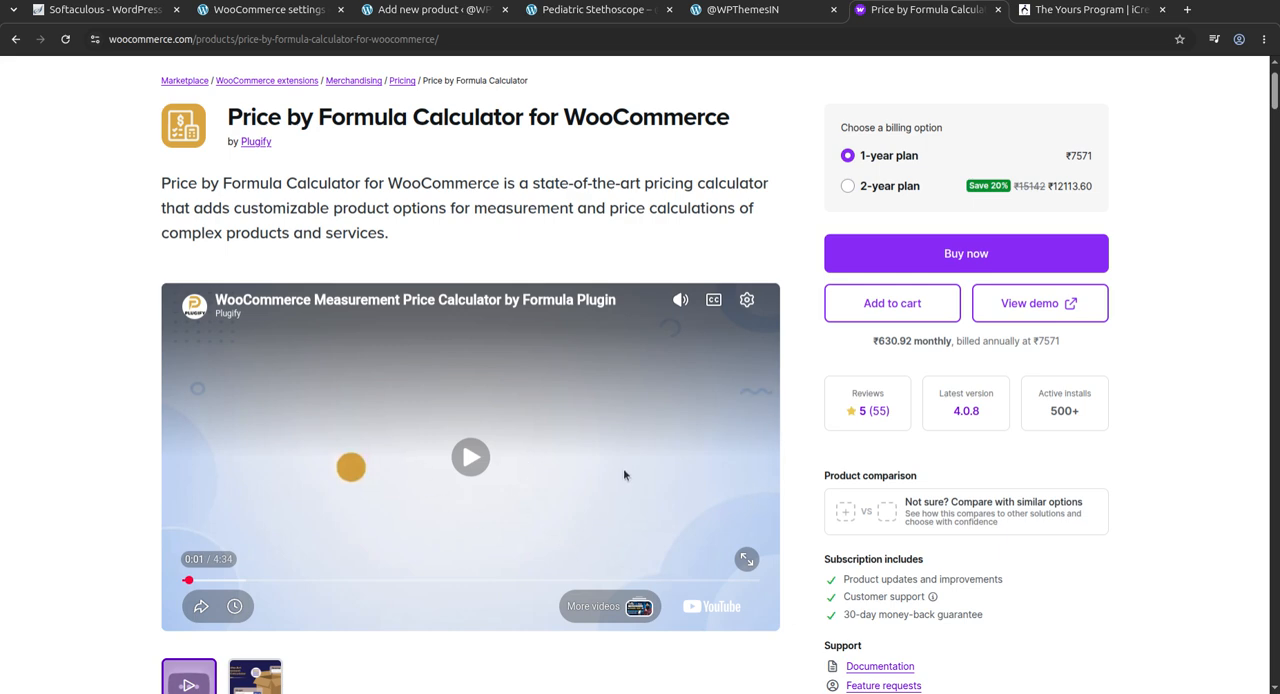
Revisit the new product form and the Pediatric Stethoscope page, and return to the beginning of the Yours program page
left_click(409, 12)
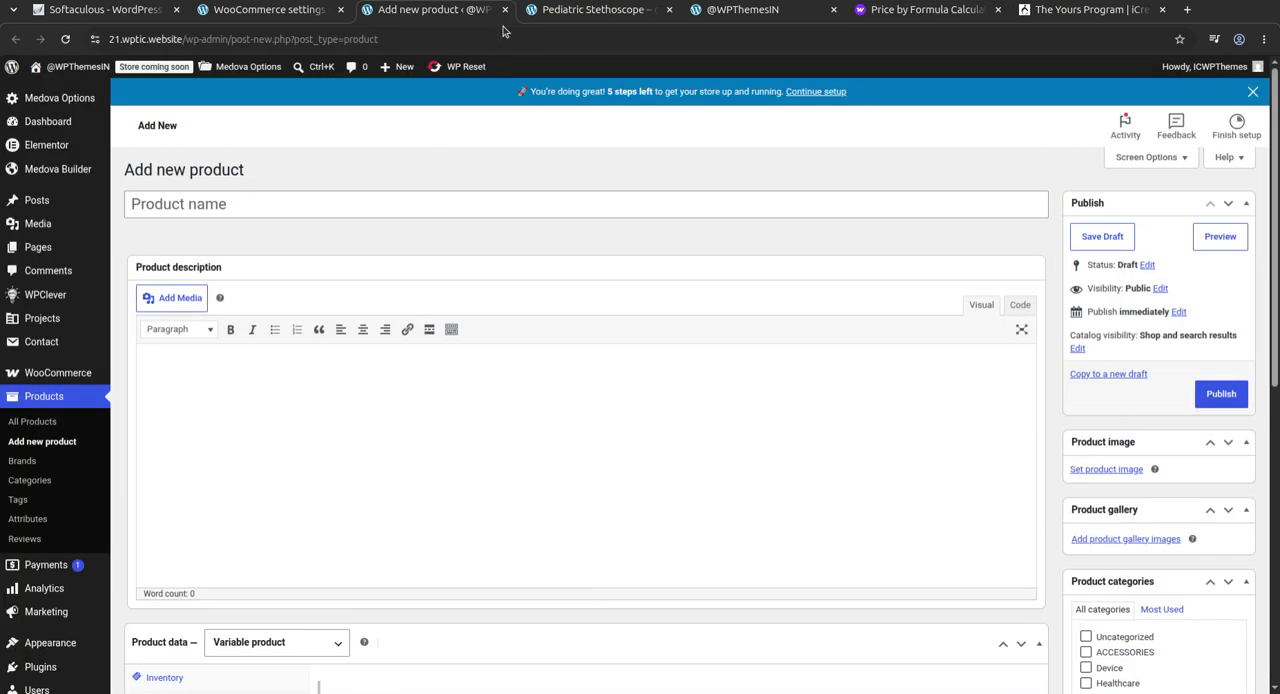
left_click(559, 12)
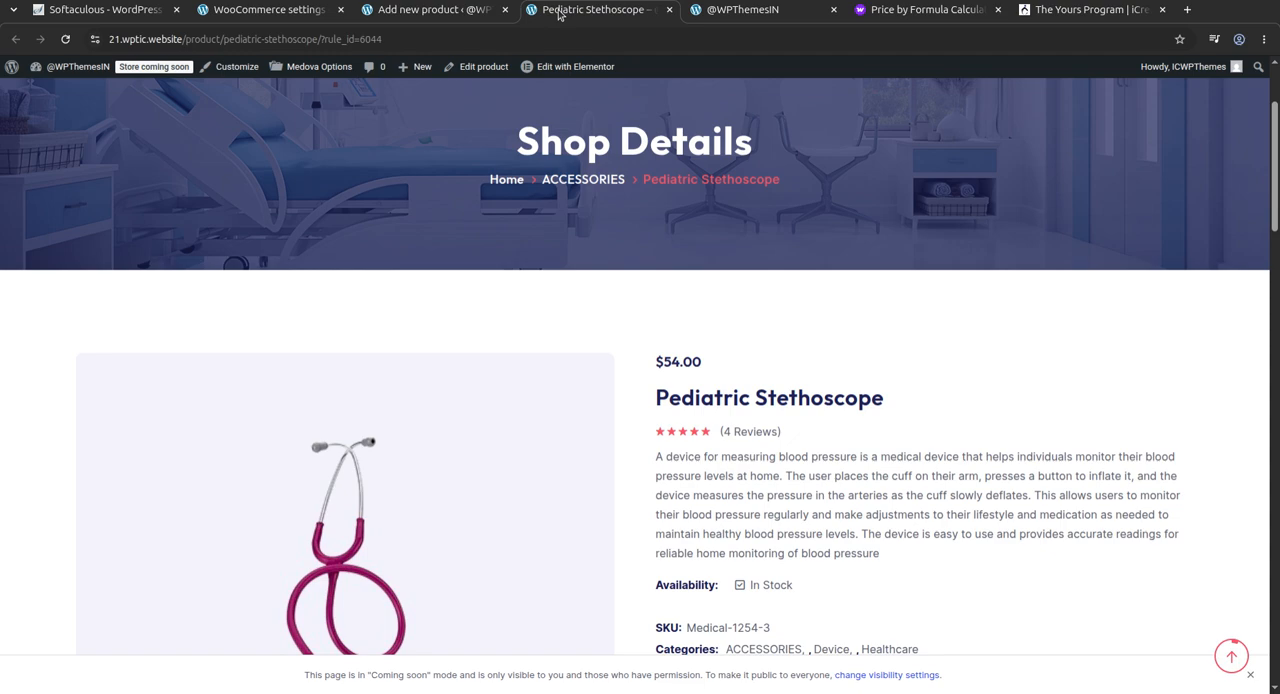
left_click(778, 15)
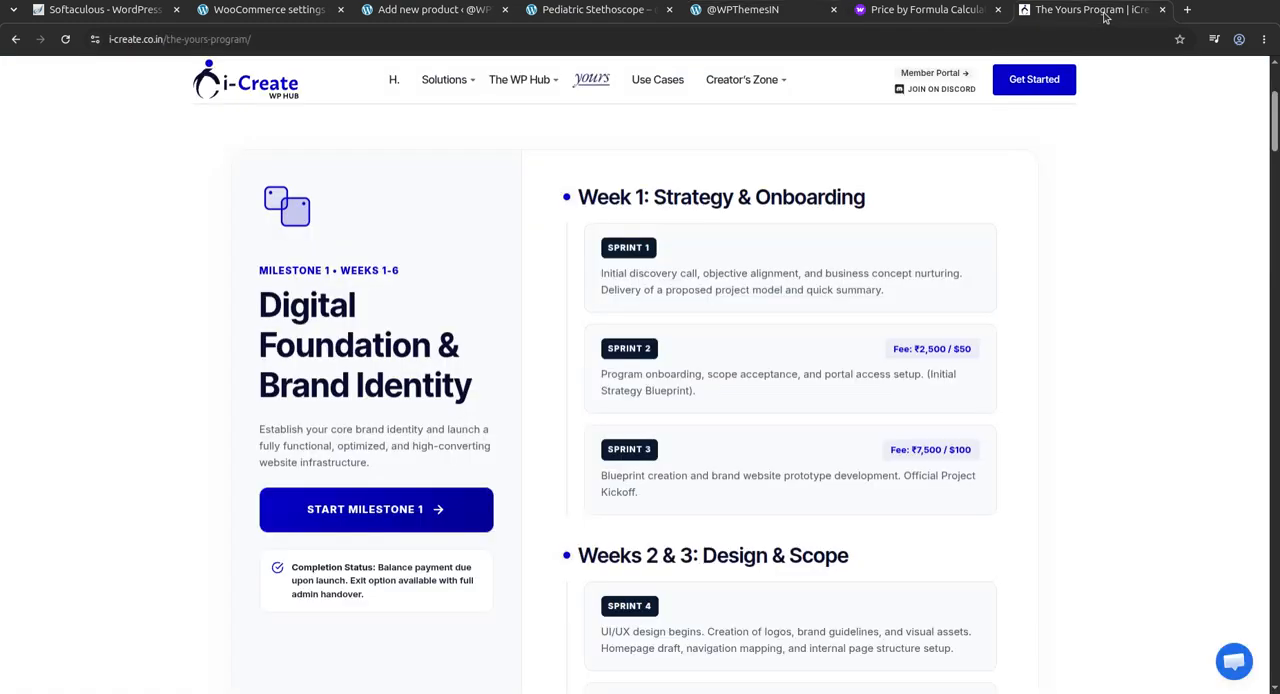
left_click(1100, 10)
scroll(662, 375, "up", 3)
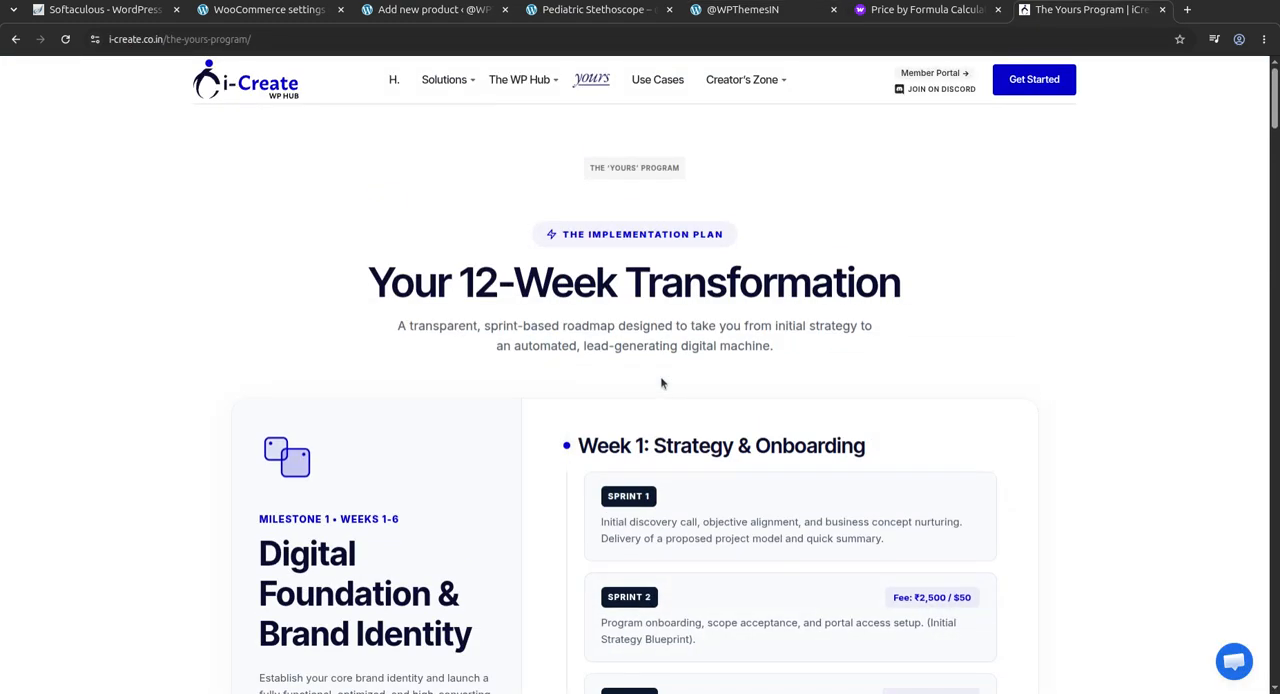